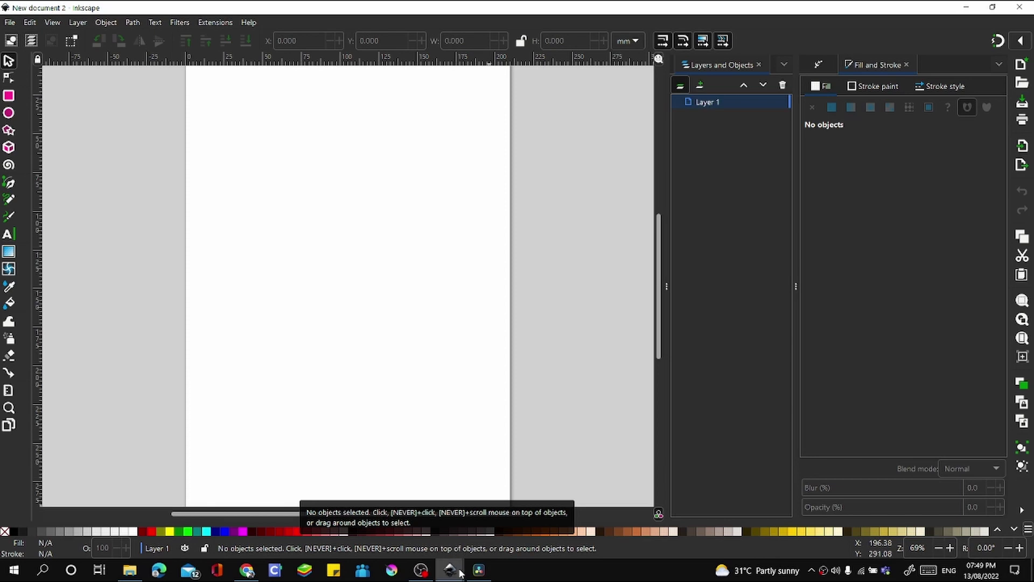
- Bring the Chrome window with the tutorial's YouTube comments in front of Inkscape
mouse_move(421, 569)
left_click(246, 570)
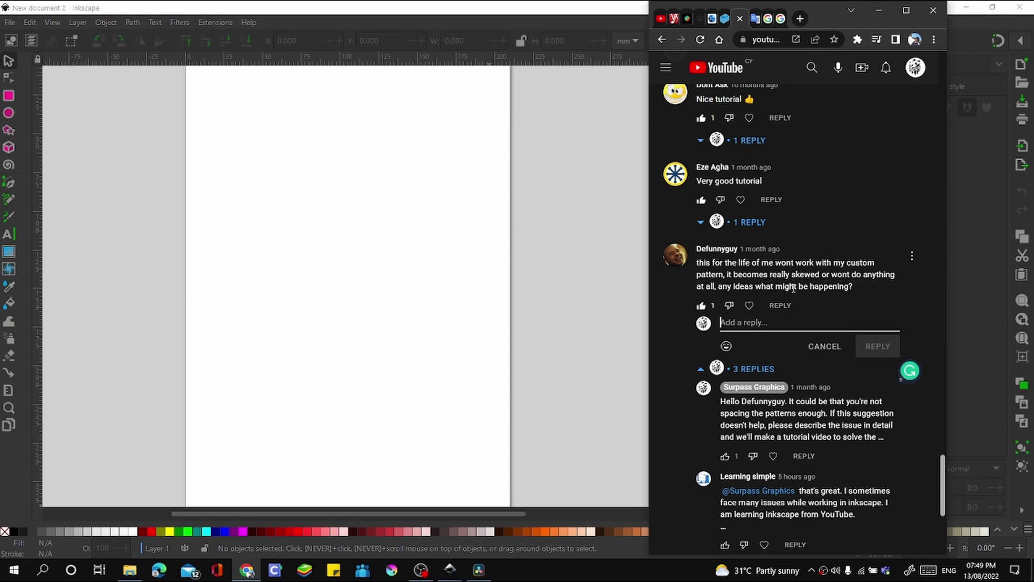
- Scroll down through the replies under the skewed-pattern question
scroll(797, 280, "down", 3)
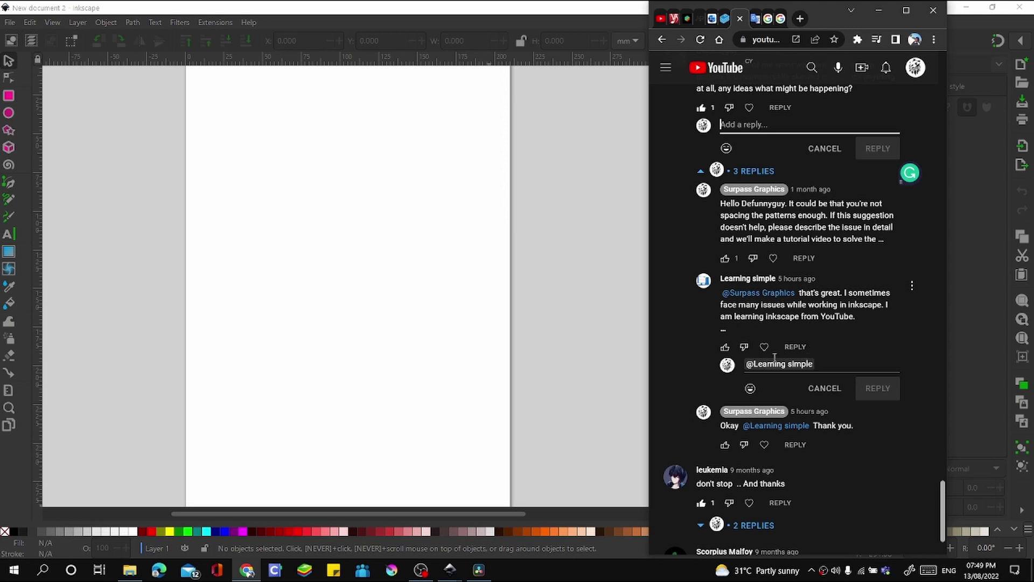
- Back in Inkscape, zoom in and start a Bezier path with two straight segments
left_click(501, 288)
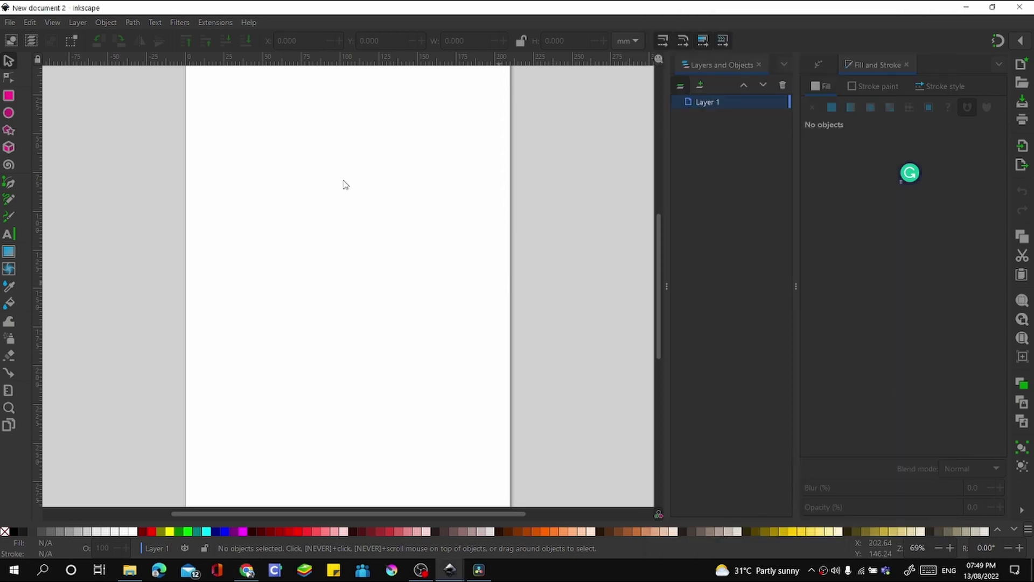
scroll(289, 213, "up", 3, "ctrl")
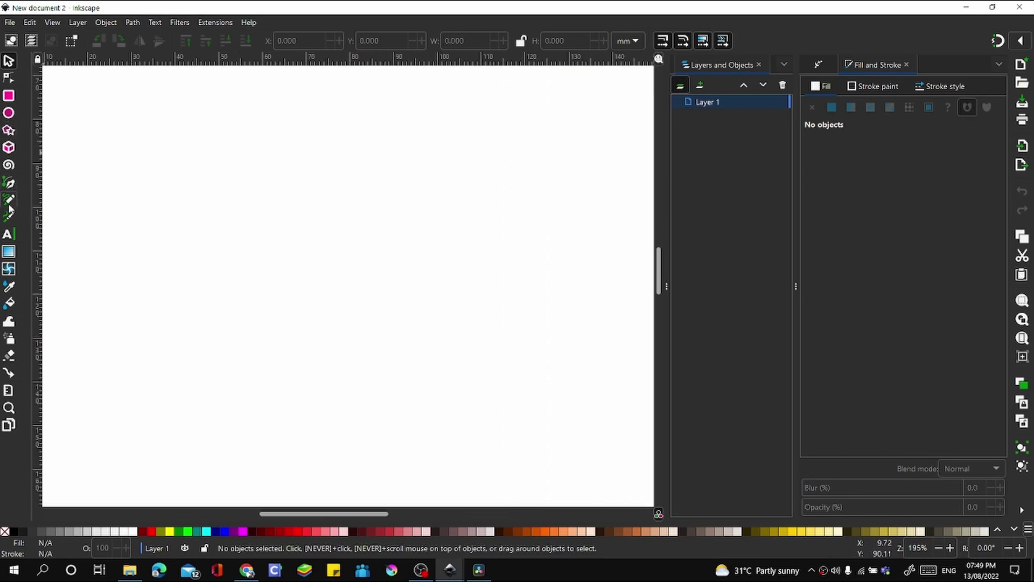
left_click(8, 184)
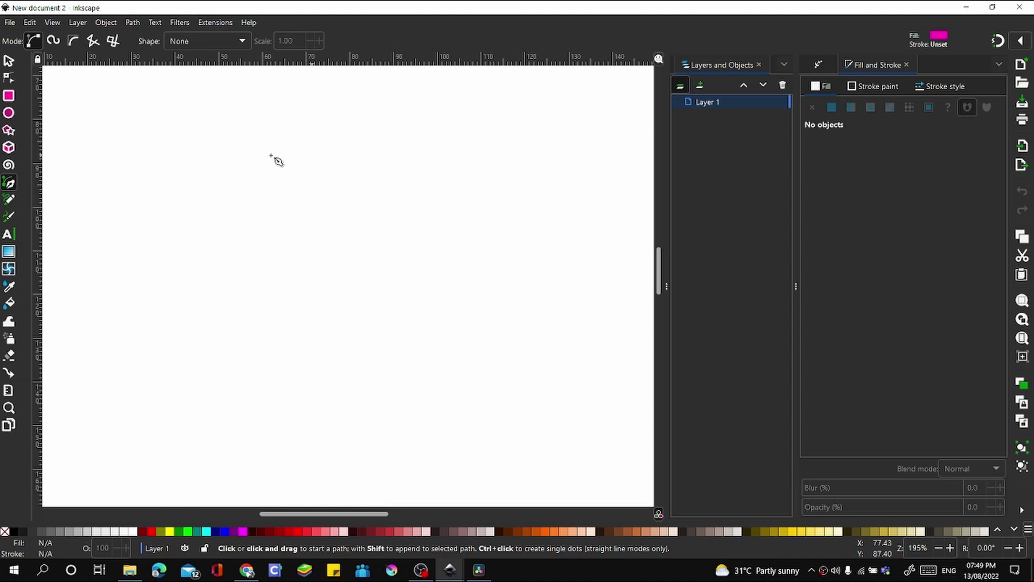
left_click(125, 145)
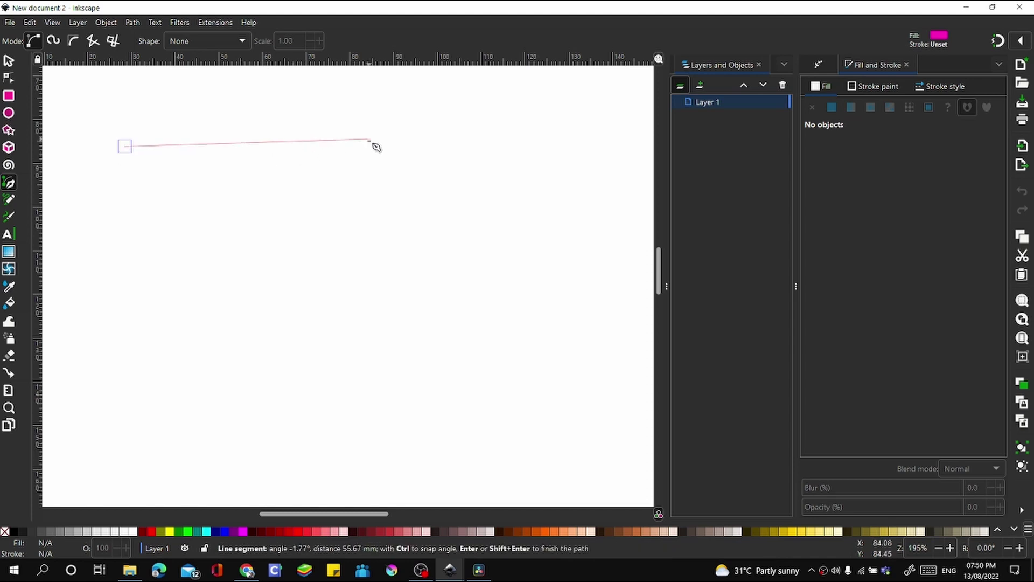
left_click(318, 144)
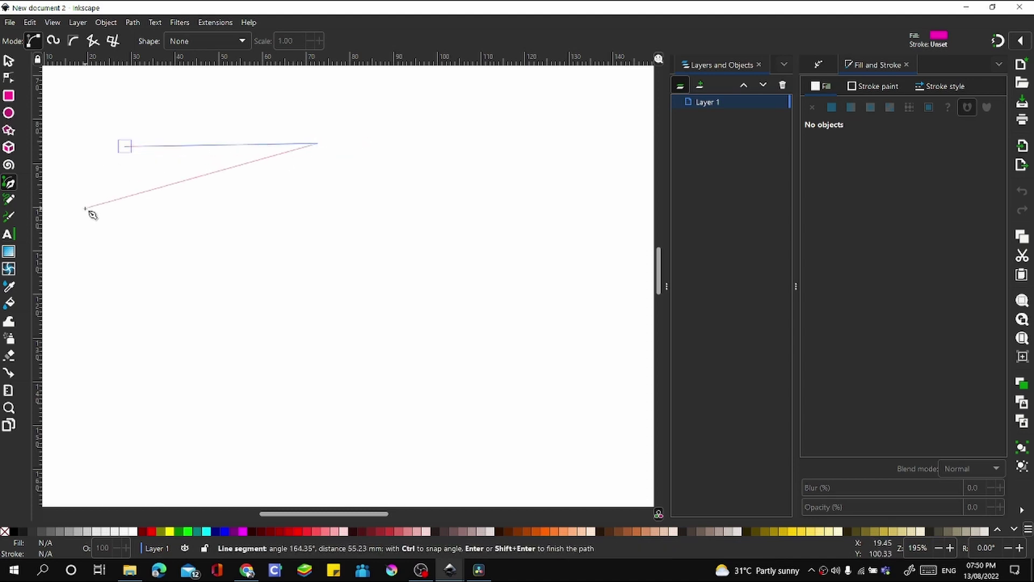
left_click(118, 216)
- Continue the path with smooth curves across the lower page, ending near the top
left_click_drag(314, 207, 337, 314)
left_click_drag(58, 385, 235, 491)
left_click_drag(439, 361, 526, 370)
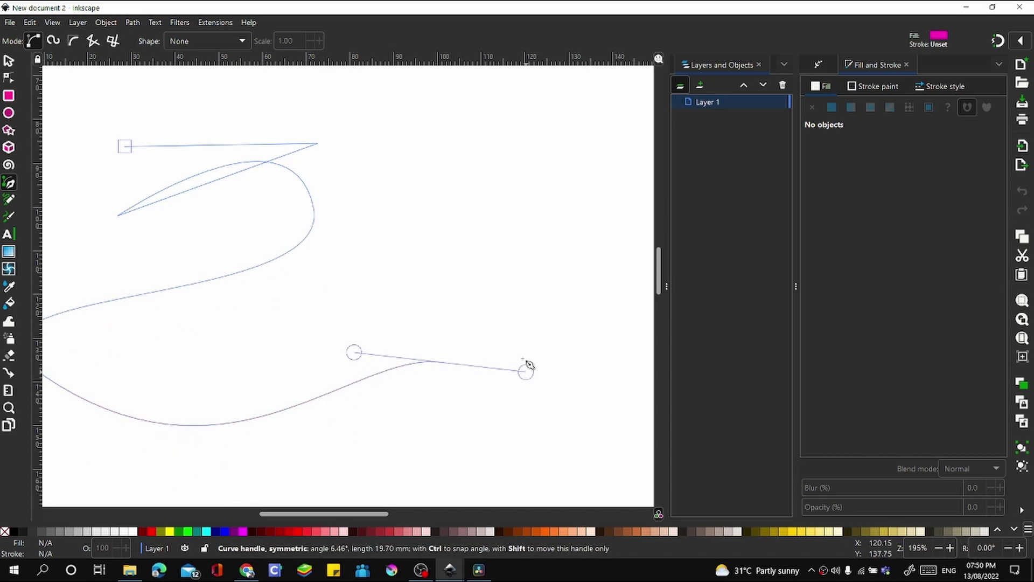
left_click_drag(497, 269, 492, 233)
left_click_drag(552, 242, 539, 302)
left_click_drag(320, 323, 308, 370)
left_click(423, 142)
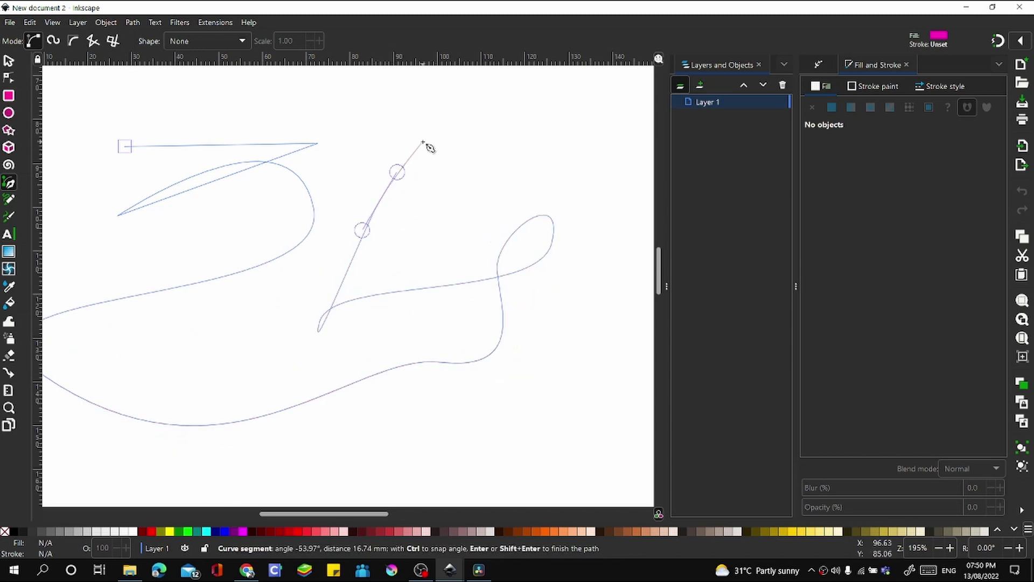
key("Return")
- Set the new path's fill to none and its stroke to flat black
scroll(323, 273, "up", 2)
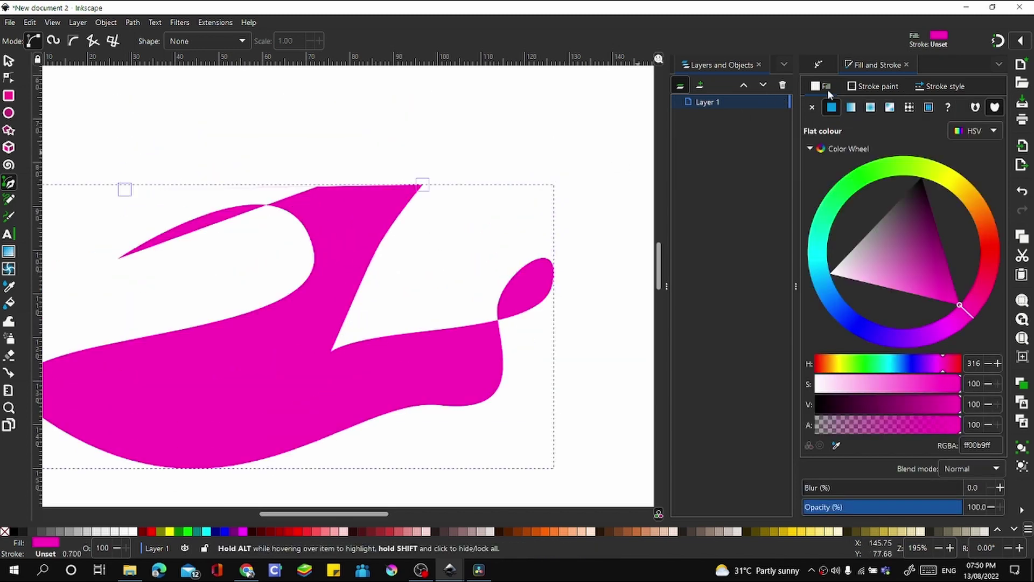
left_click(813, 107)
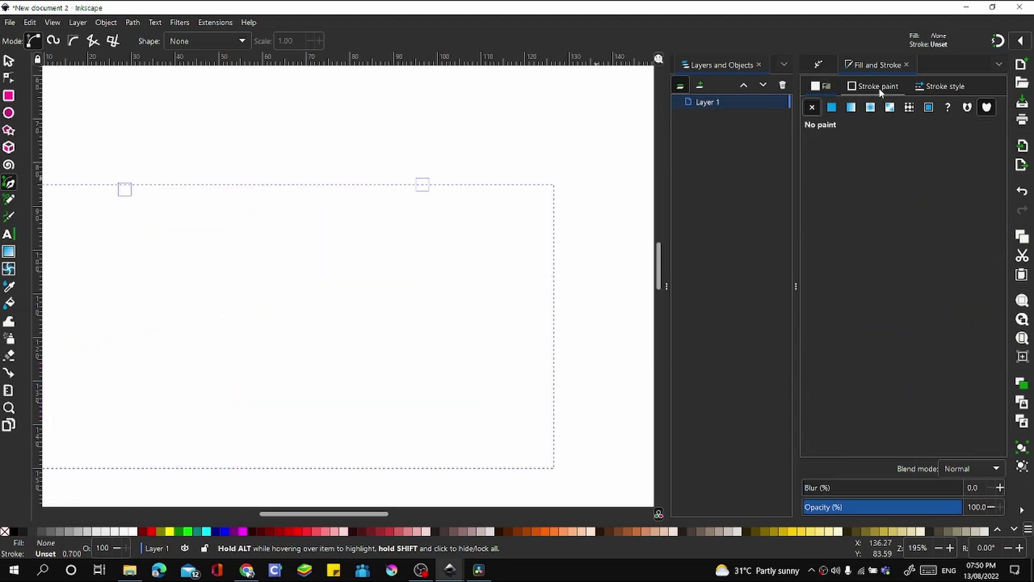
left_click(831, 107)
scroll(356, 183, "up", 2)
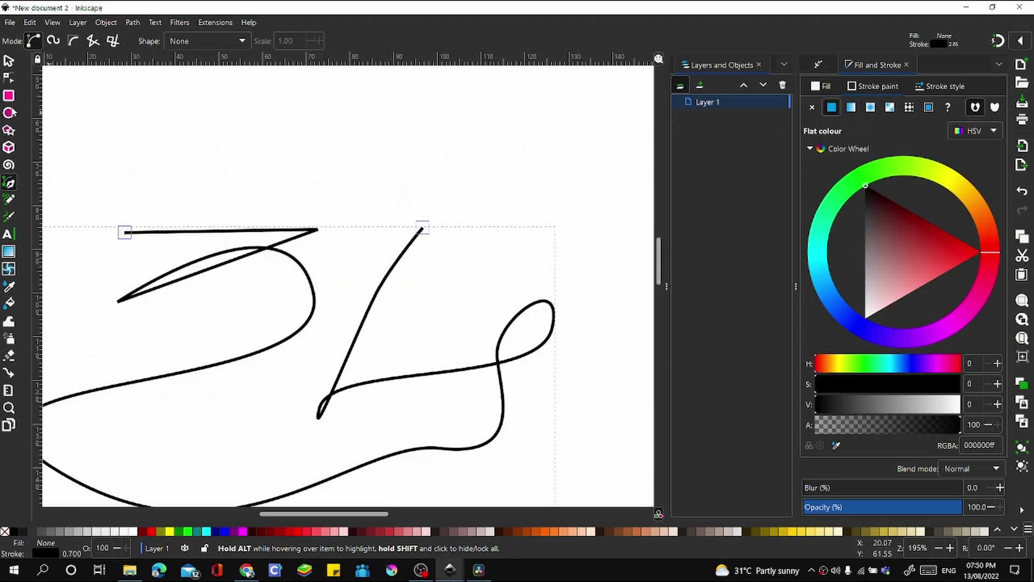
- Draw a closed looping squiggle with rounded lobes above the long curve
left_click(215, 142)
left_click_drag(280, 109, 285, 125)
left_click_drag(245, 153, 275, 163)
left_click_drag(363, 136, 418, 178)
left_click_drag(308, 178, 321, 200)
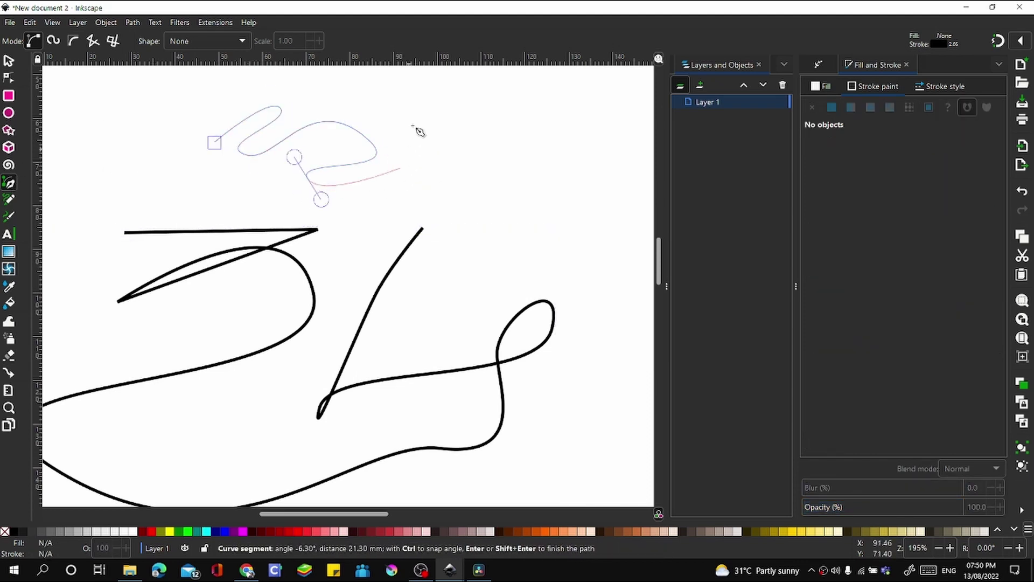
left_click_drag(413, 127, 430, 104)
left_click_drag(503, 137, 474, 195)
left_click_drag(413, 190, 411, 220)
left_click_drag(278, 194, 253, 168)
left_click_drag(187, 168, 164, 147)
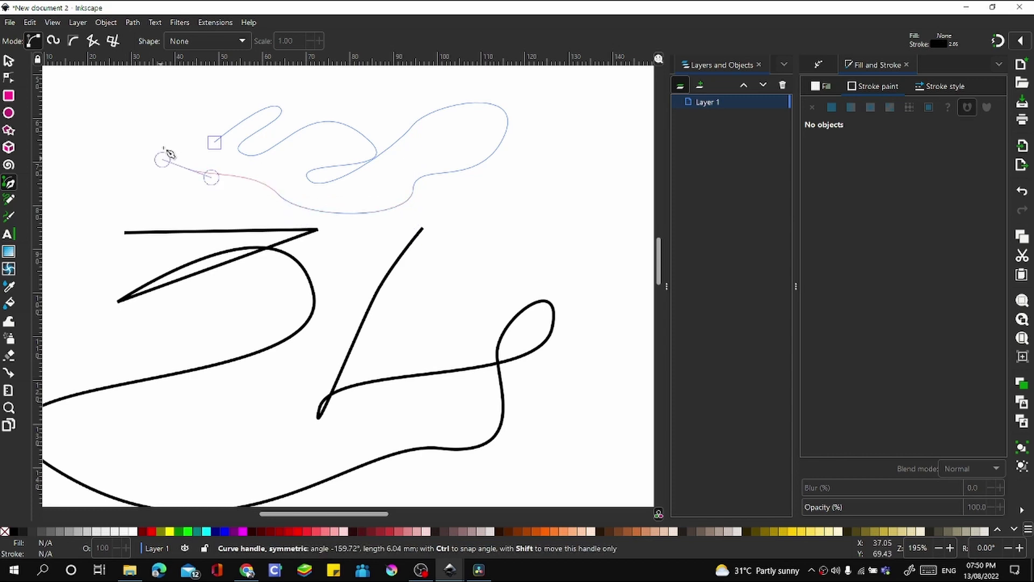
left_click(213, 142)
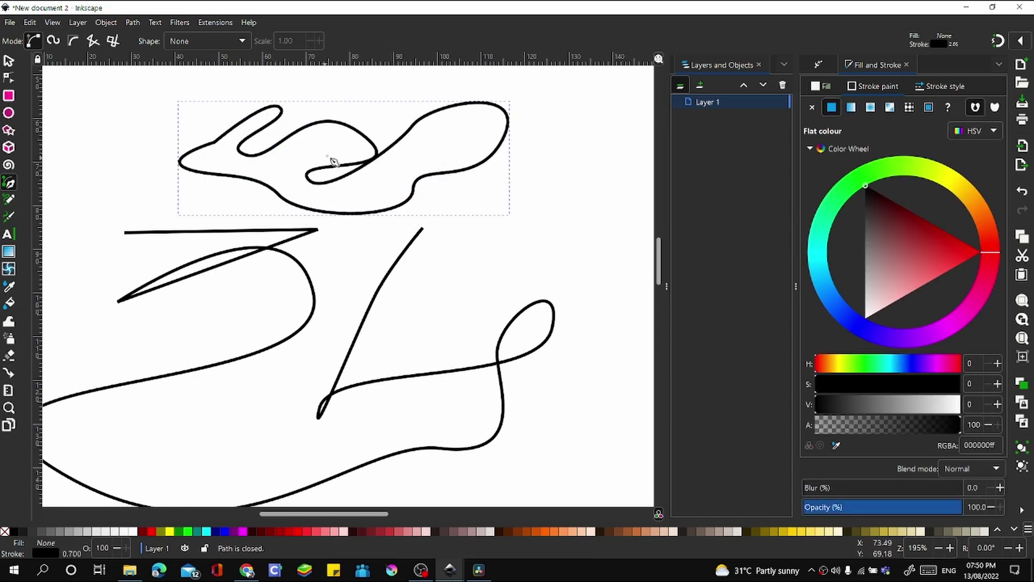
- Switch to the selector with S, select the long lower path, and open the Path menu
key("s")
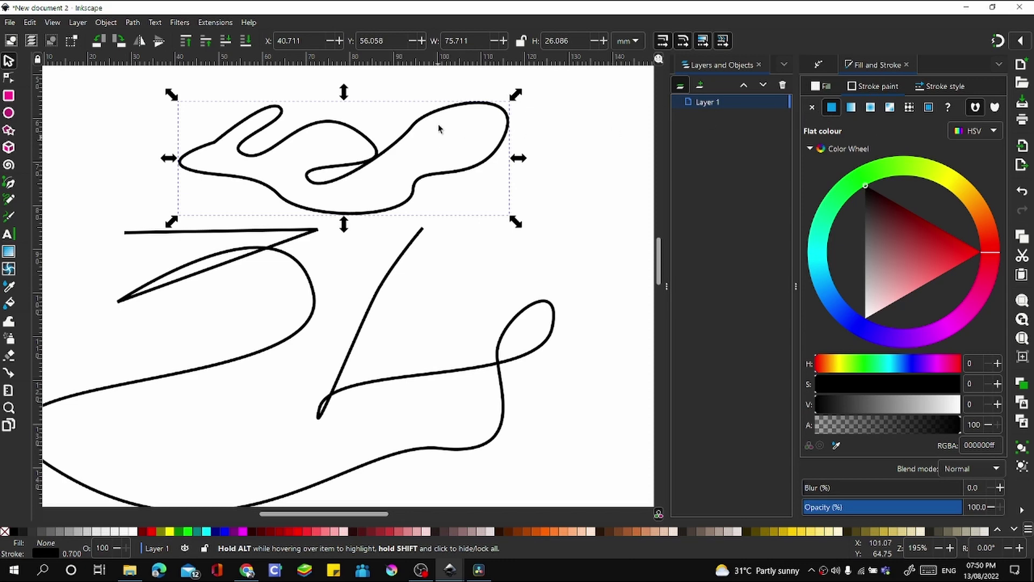
left_click(390, 277)
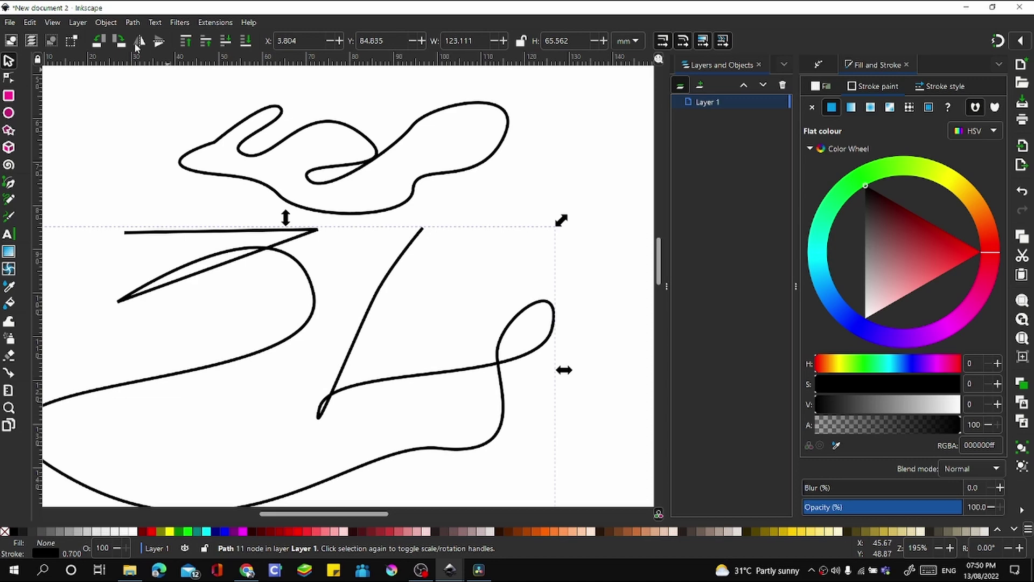
left_click(103, 22)
- Open Path Effects for the long path, then close the effect chooser without picking one
mouse_move(142, 24)
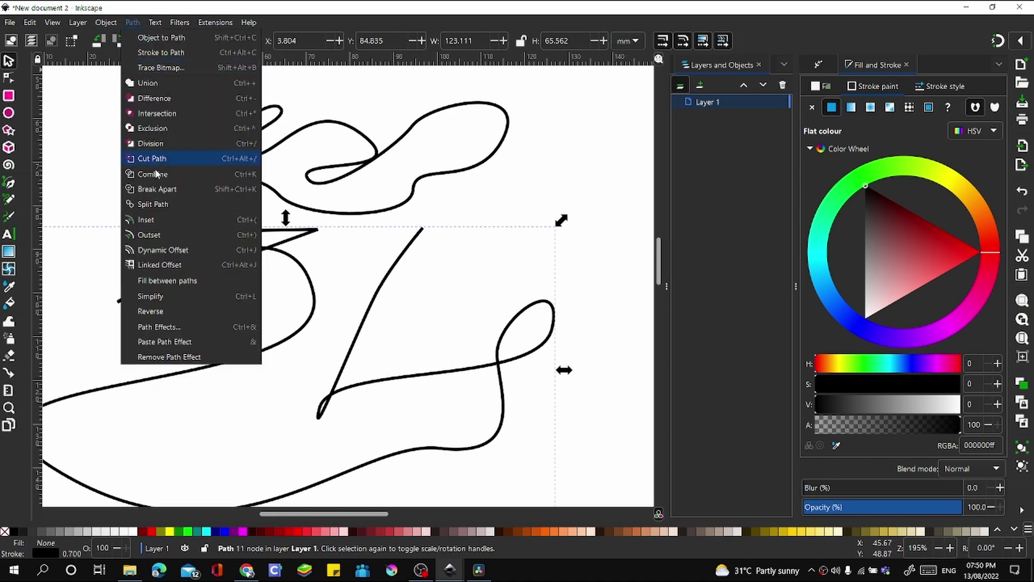
left_click(158, 327)
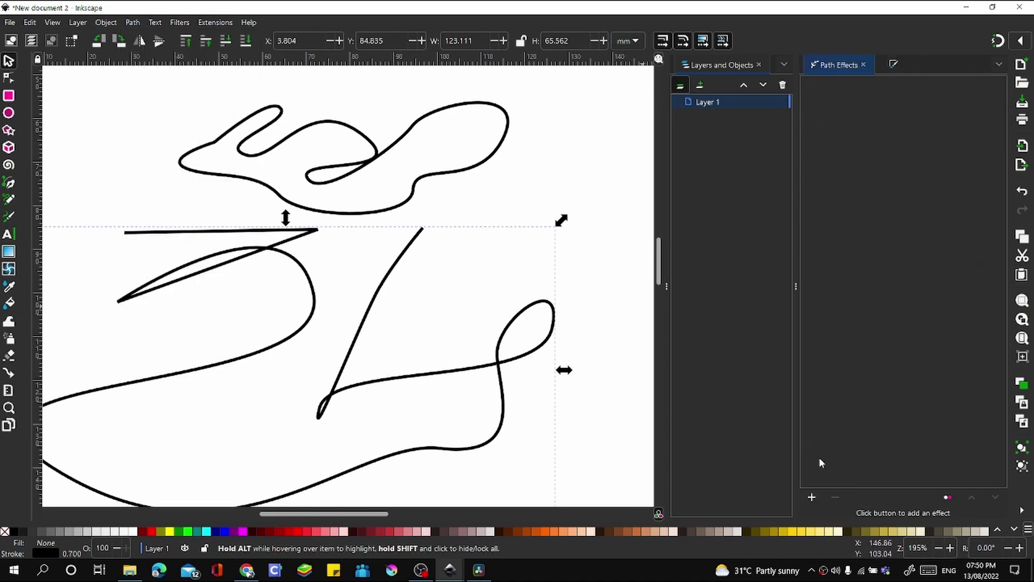
left_click(814, 497)
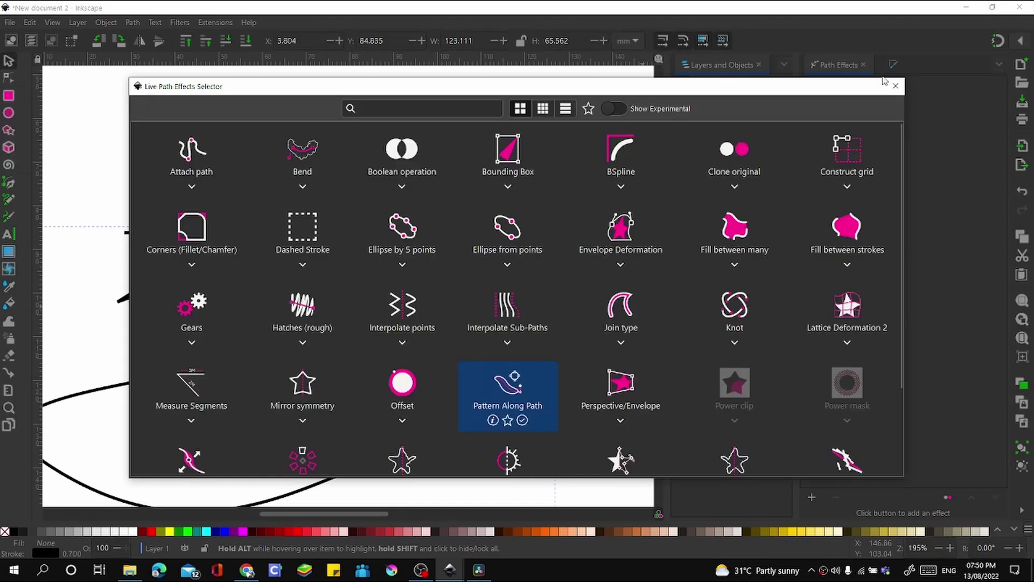
left_click(895, 86)
- Copy the upper squiggle to the clipboard via its right-click menu
left_click(416, 127)
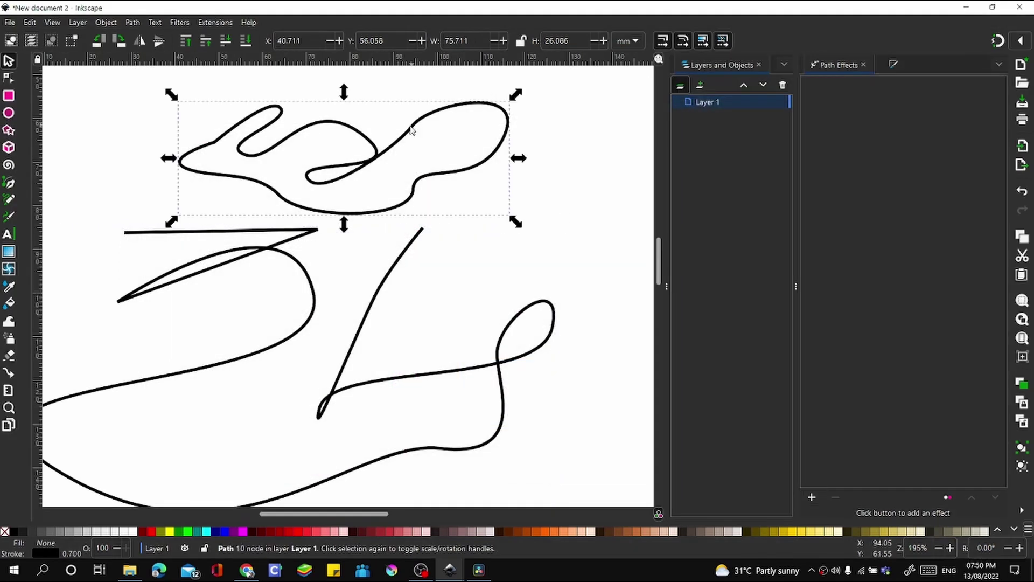
right_click(415, 126)
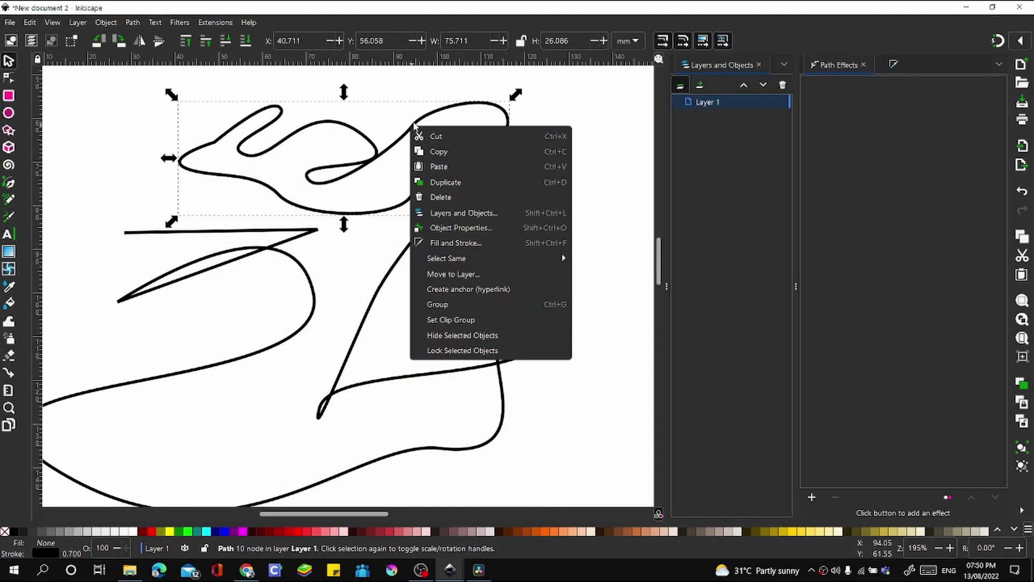
left_click(473, 149)
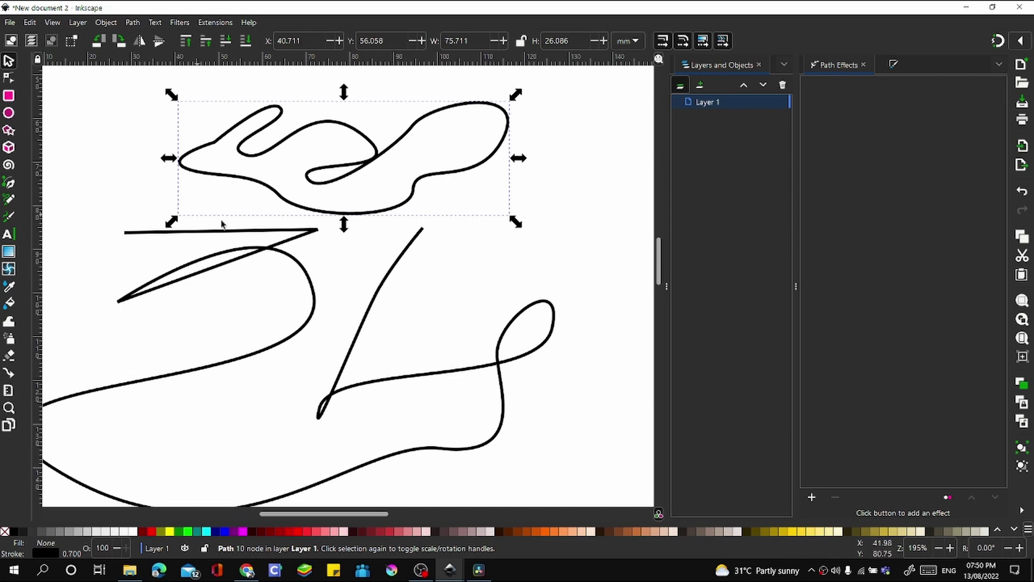
left_click(375, 305)
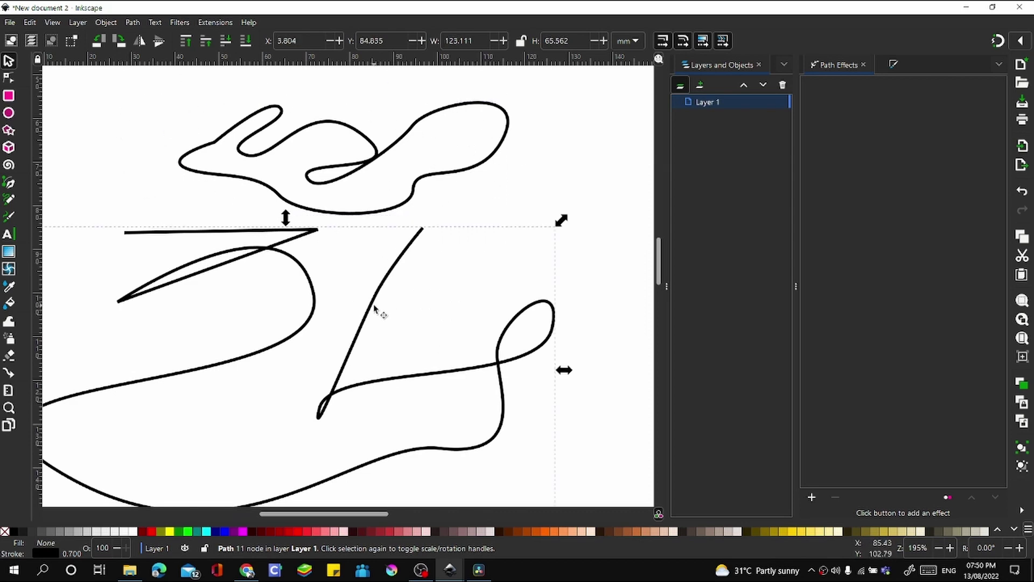
left_click(412, 189)
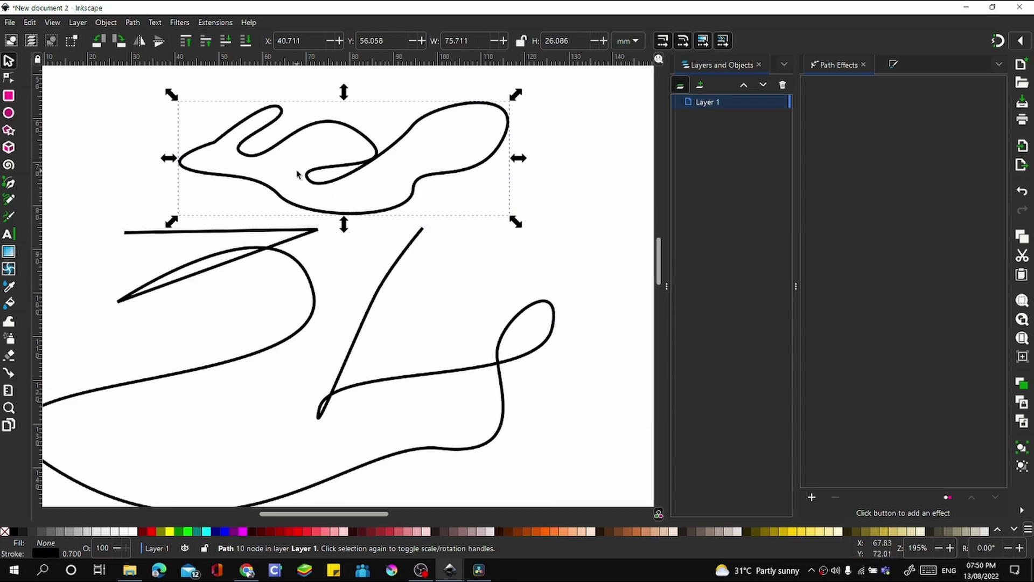
- Browse the menus, copy the squiggle again, and select the long lower path
left_click(111, 24)
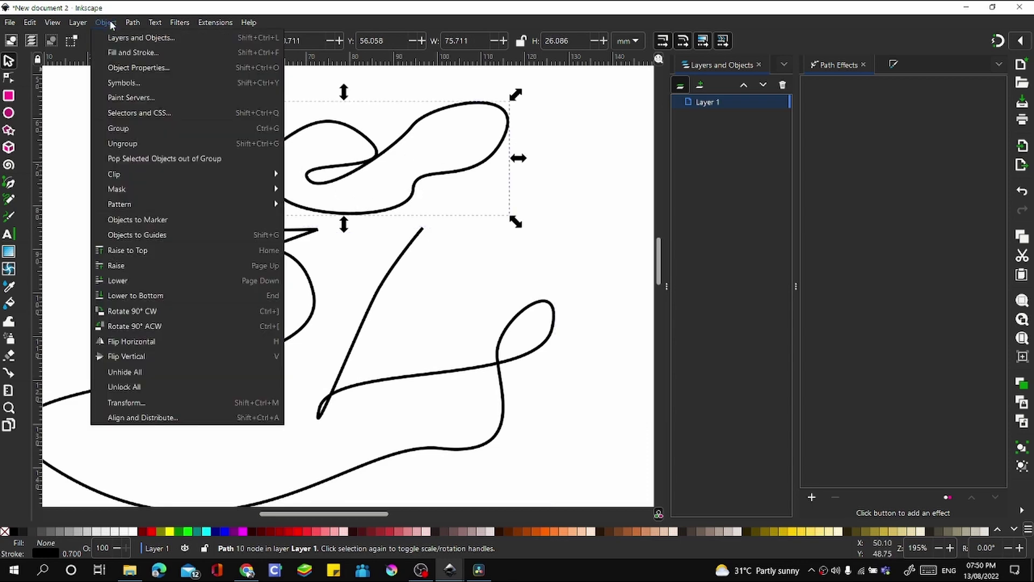
left_click(115, 21)
left_click(126, 20)
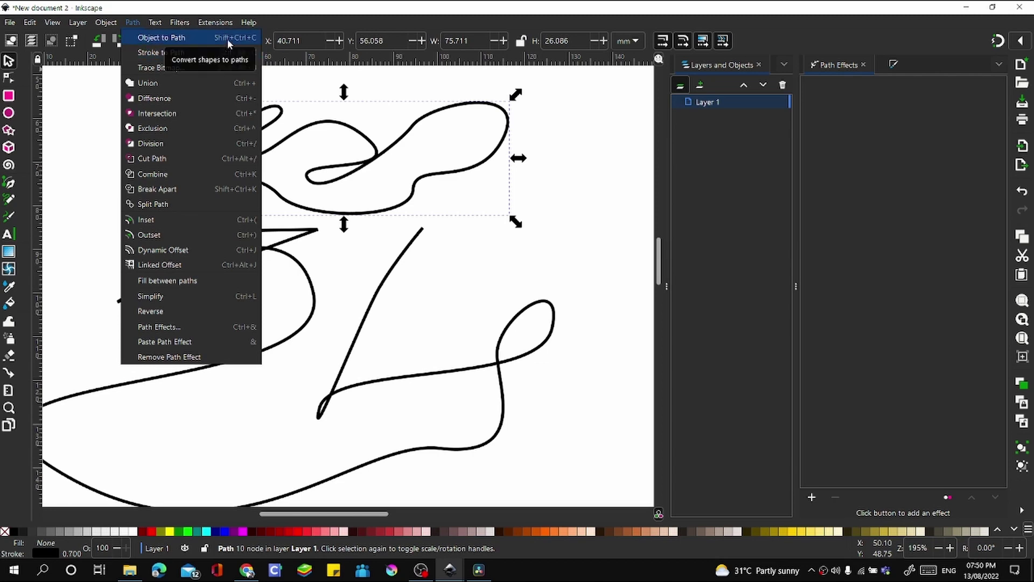
left_click(377, 155)
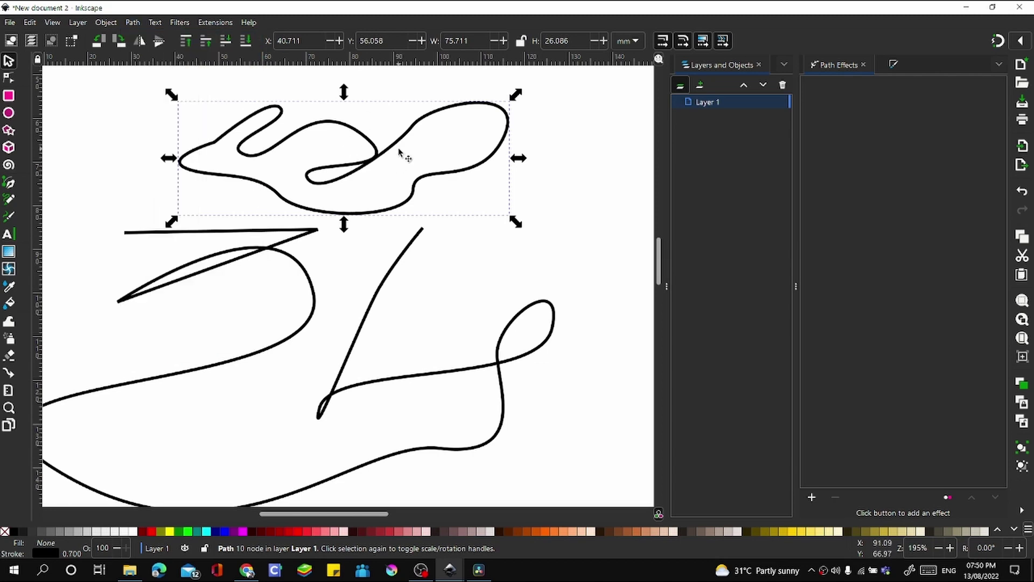
right_click(376, 156)
left_click(398, 179)
left_click(404, 266)
- Add Pattern Along Path to the long curve, linking the clipboard squiggle as its pattern
left_click(811, 497)
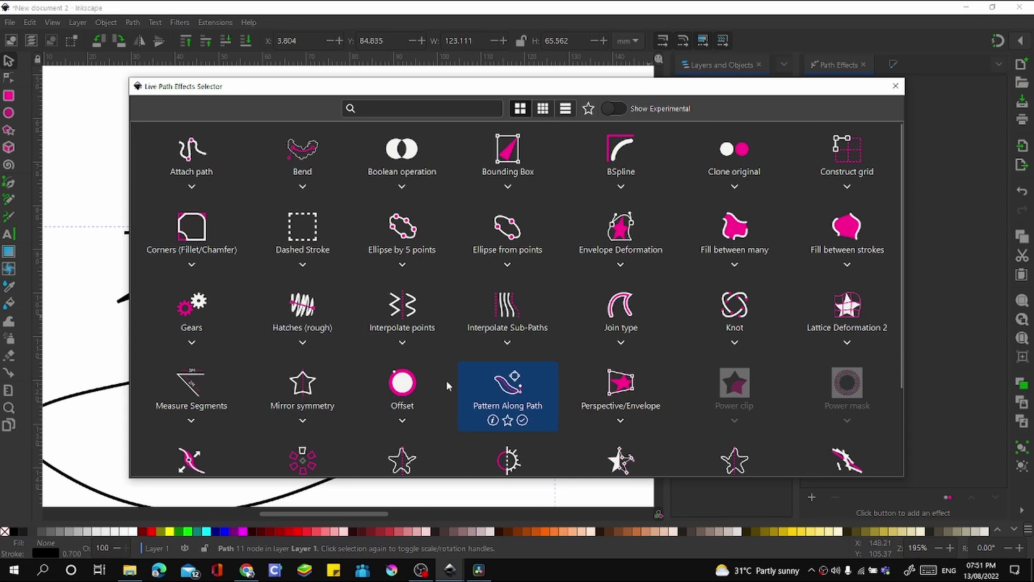
left_click(389, 104)
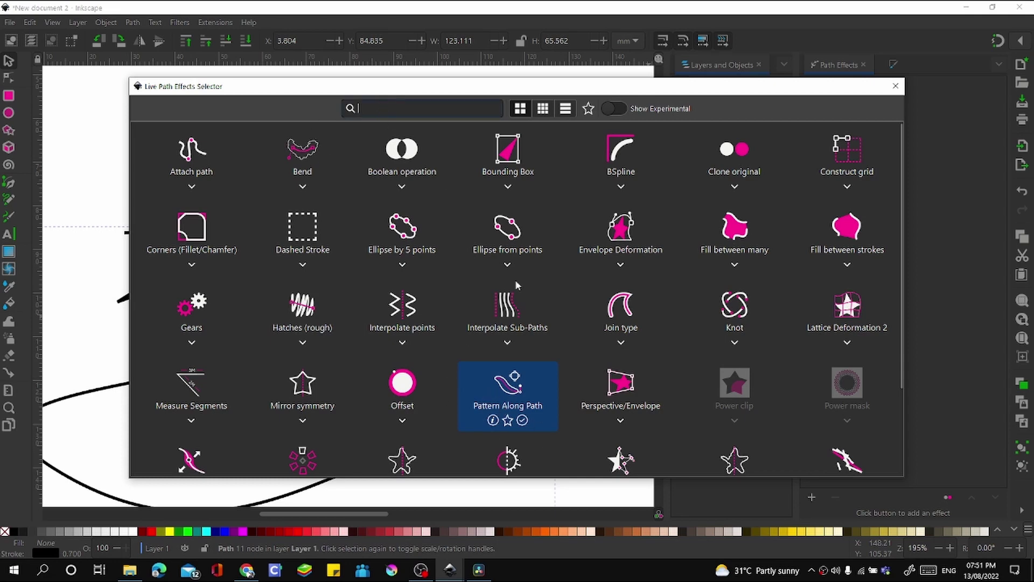
left_click(498, 383)
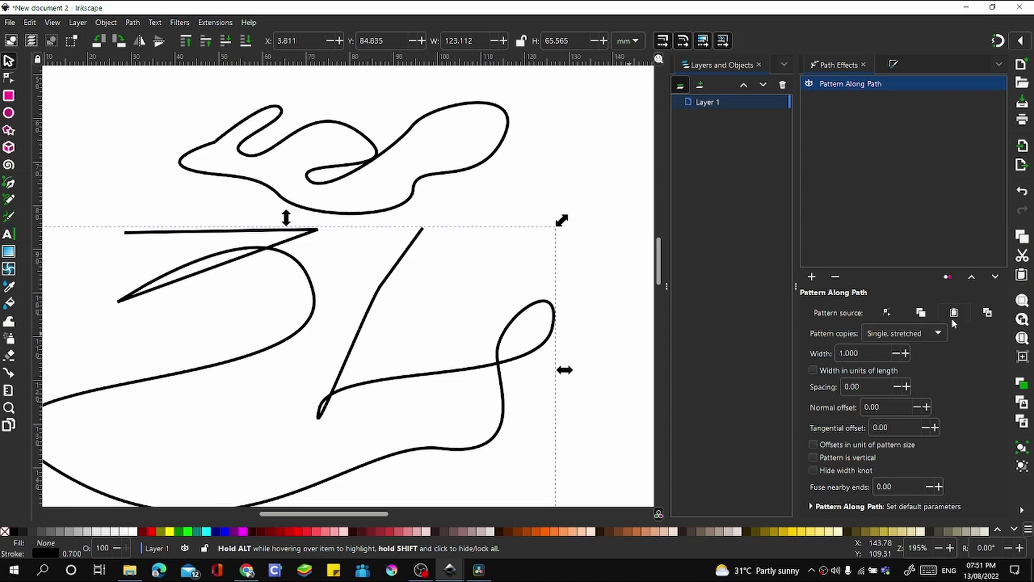
left_click(988, 314)
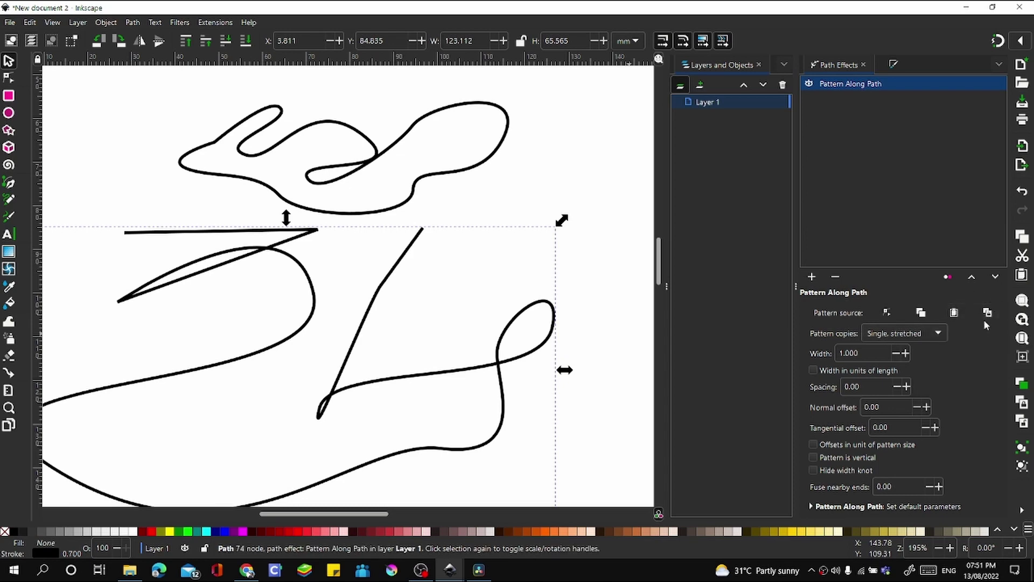
left_click(988, 317)
- Scale the source squiggle down by its corner handle, then reselect the patterned path
scroll(428, 211, "down", 2)
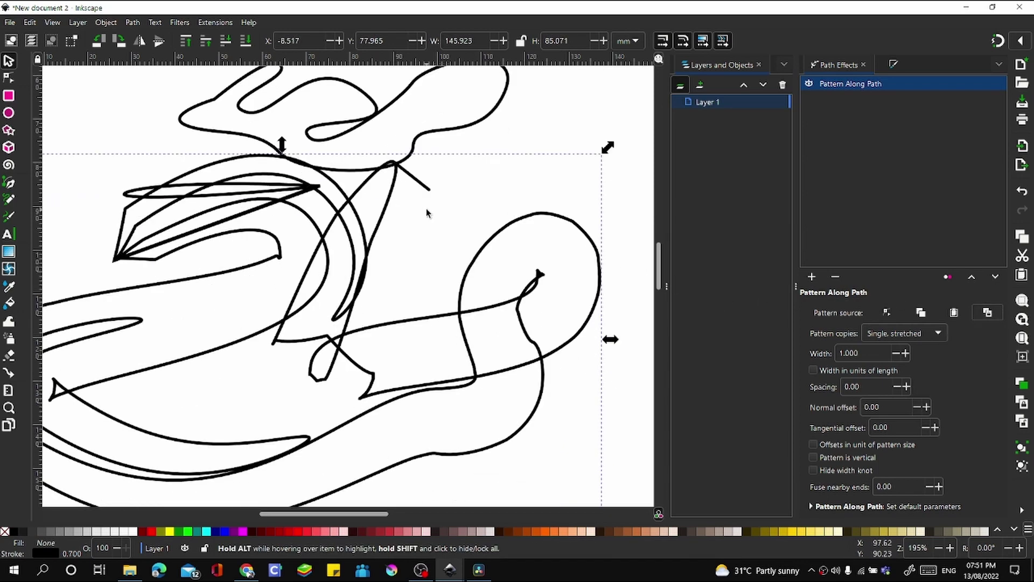
scroll(427, 217, "down", 2)
scroll(396, 216, "up", 1)
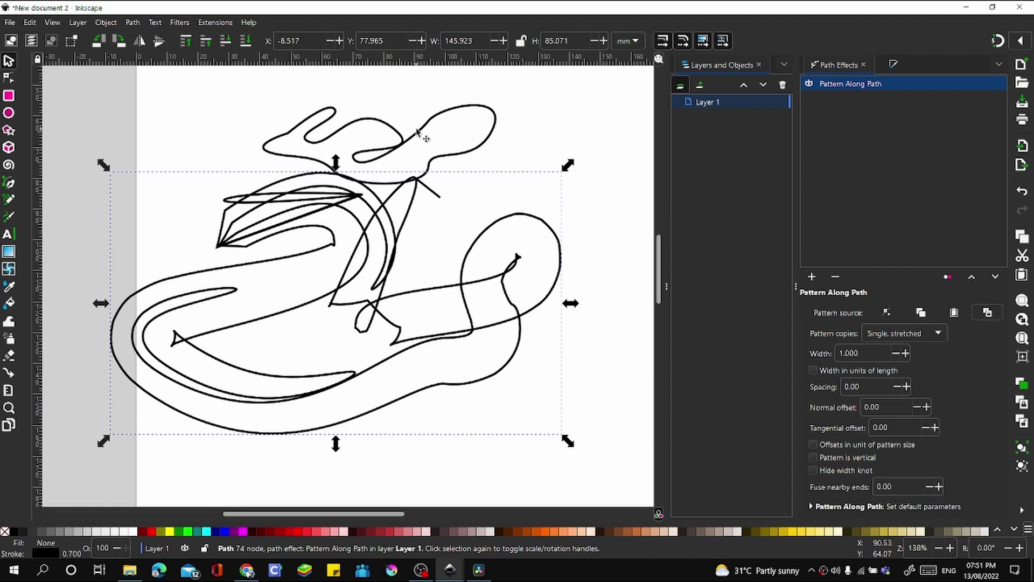
scroll(422, 139, "up", 1)
scroll(376, 201, "down", 1)
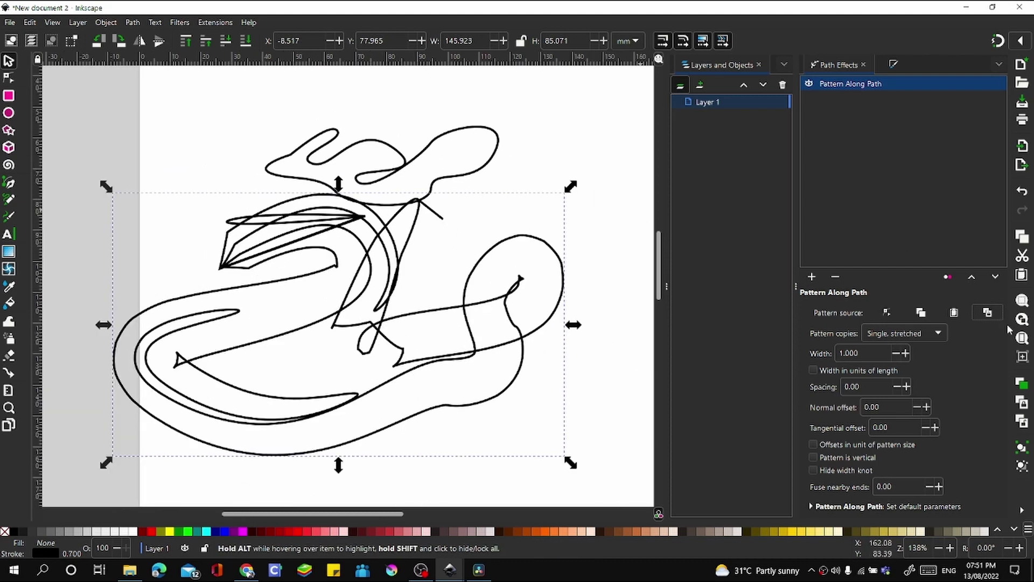
left_click(464, 131, "ctrl")
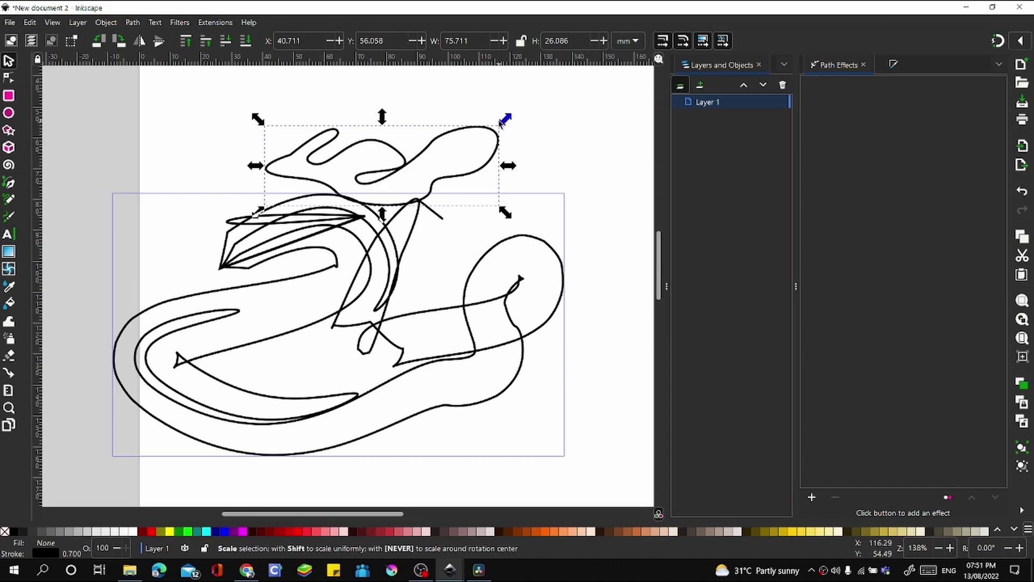
left_click_drag(501, 128, 406, 173)
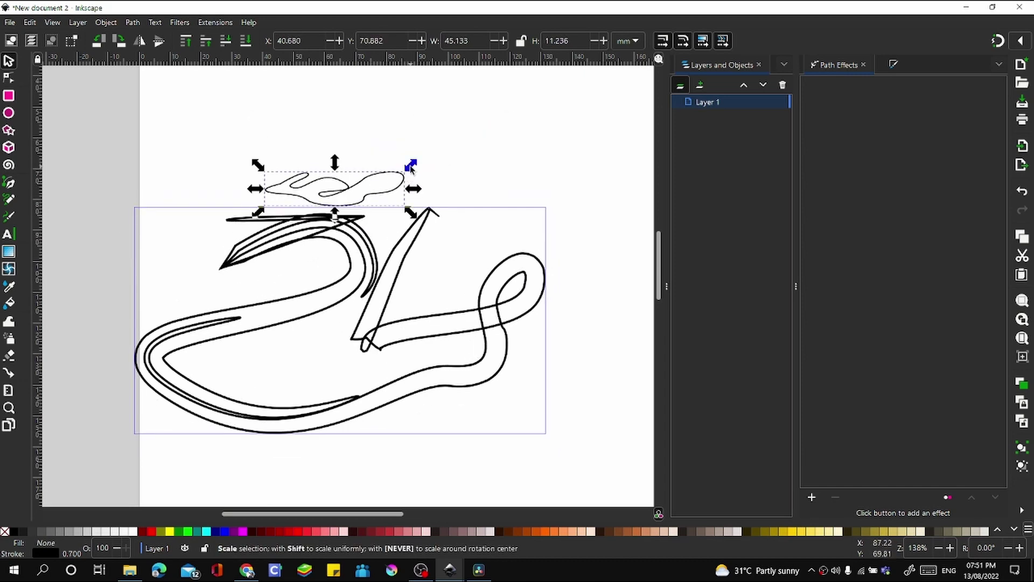
left_click(417, 277)
left_click(399, 279)
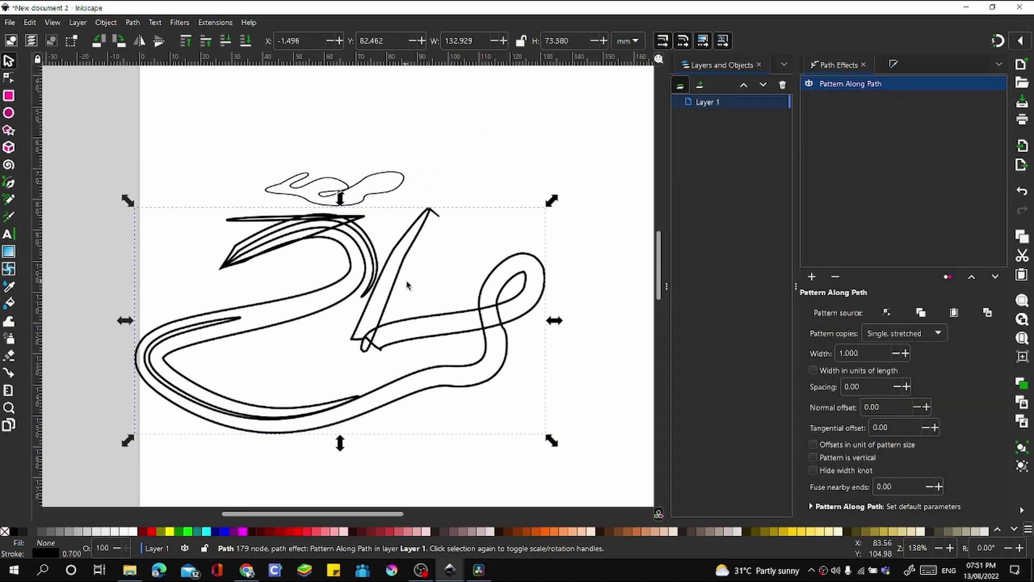
- Set the Pattern copies option to Repeated
left_click(873, 335)
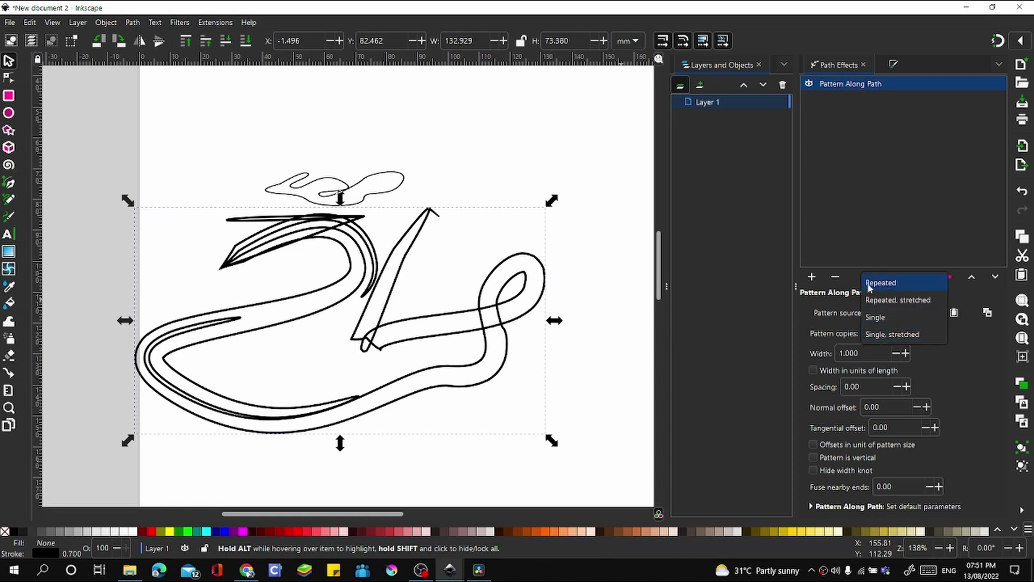
left_click(869, 284)
scroll(328, 144, "up", 1)
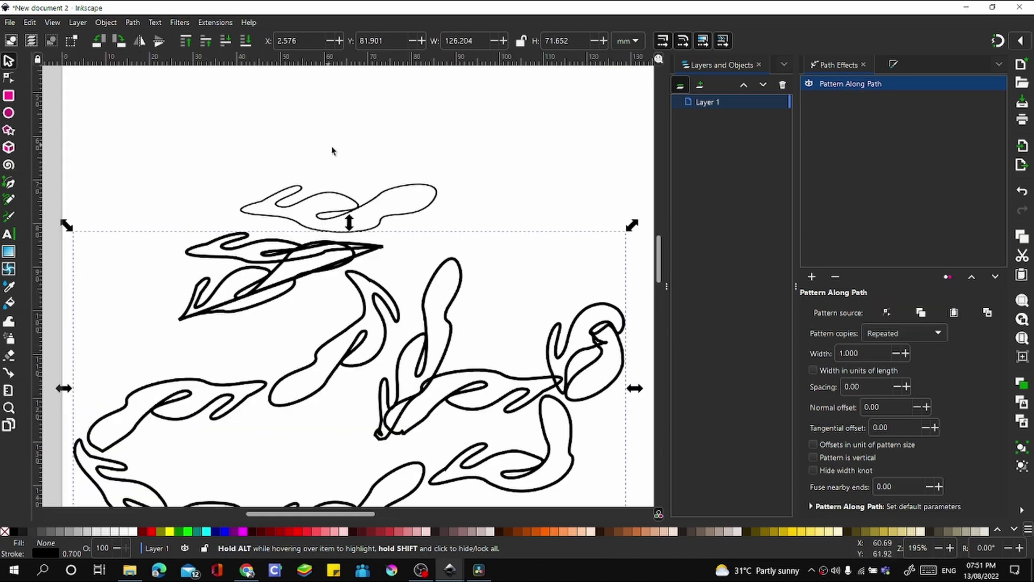
scroll(343, 174, "down", 1)
scroll(400, 178, "up", 1)
- Move the source squiggle up-right and shrink it to about a quarter width
left_click(397, 182)
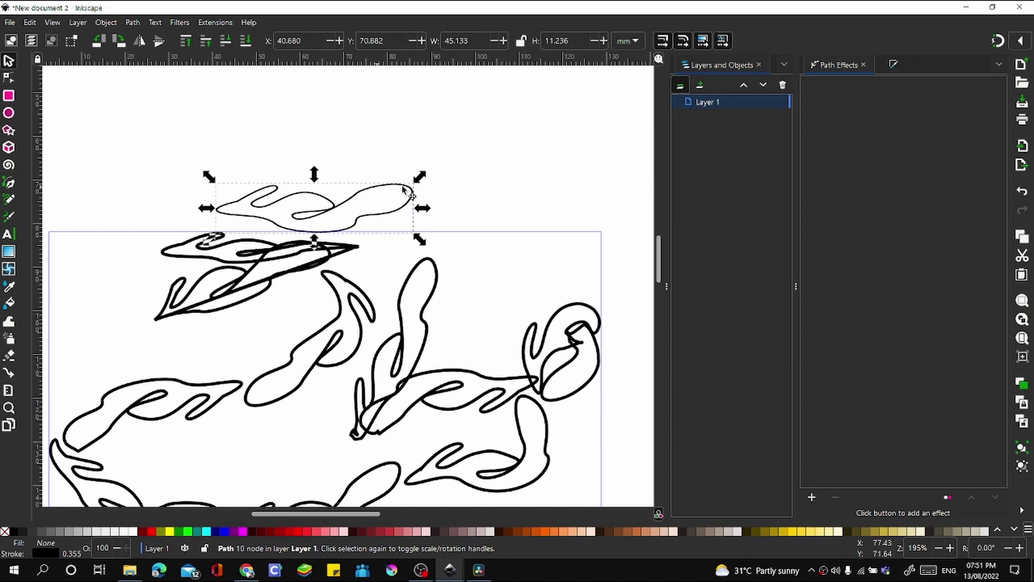
left_click_drag(406, 192, 377, 174)
left_click(479, 136)
left_click(479, 135)
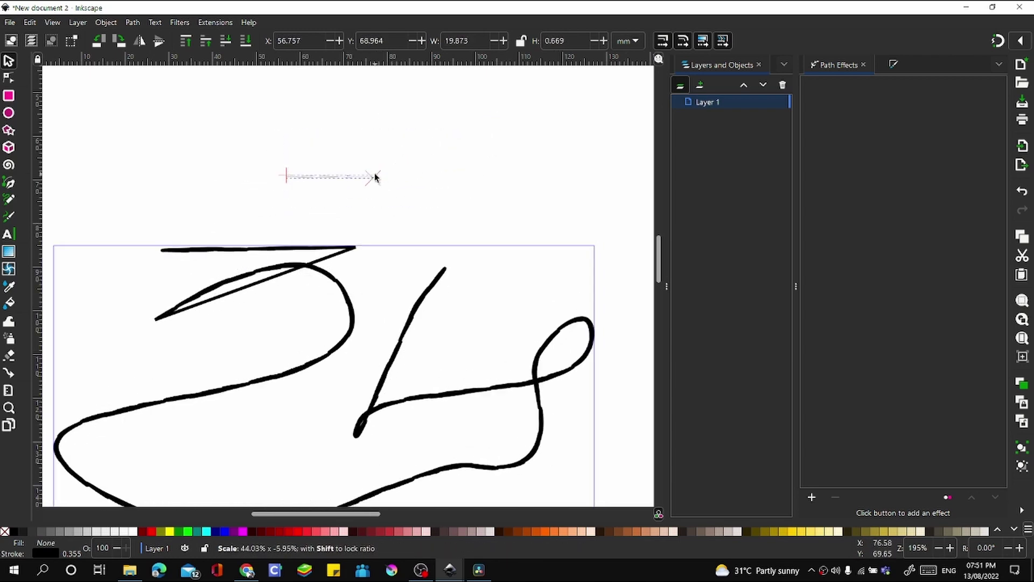
key("ctrl+z")
scroll(384, 180, "up", 2)
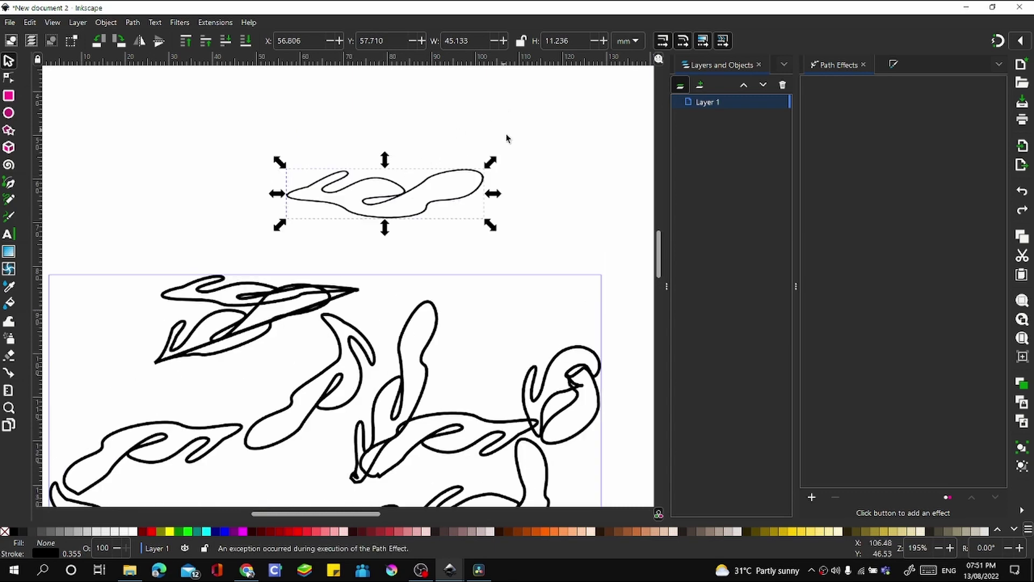
left_click_drag(490, 163, 388, 203)
scroll(317, 210, "up", 1)
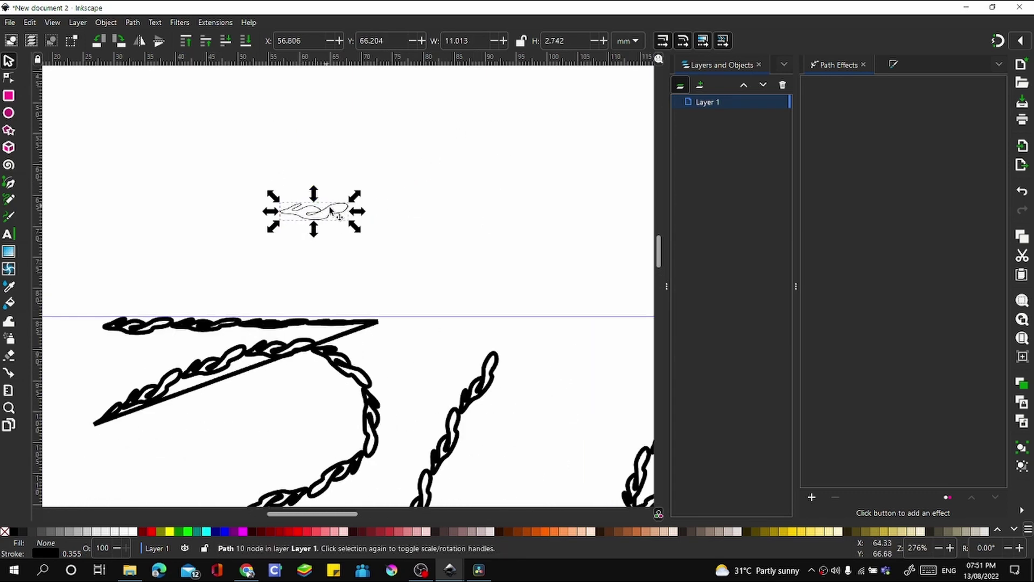
- Rotate the squiggle about 90° to stand upright, enlarge it slightly, then reselect the patterned path
left_click(316, 210)
left_click_drag(357, 218, 335, 232)
scroll(344, 188, "down", 2)
scroll(344, 218, "up", 2)
scroll(361, 226, "down", 1)
scroll(360, 227, "up", 1)
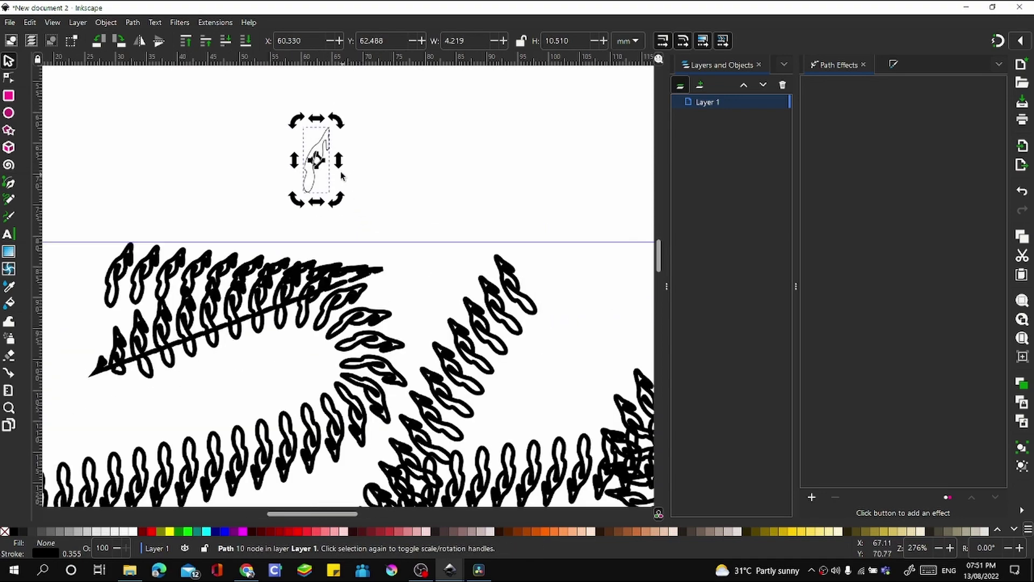
left_click(330, 140)
left_click_drag(335, 120, 384, 87)
scroll(333, 140, "down", 2)
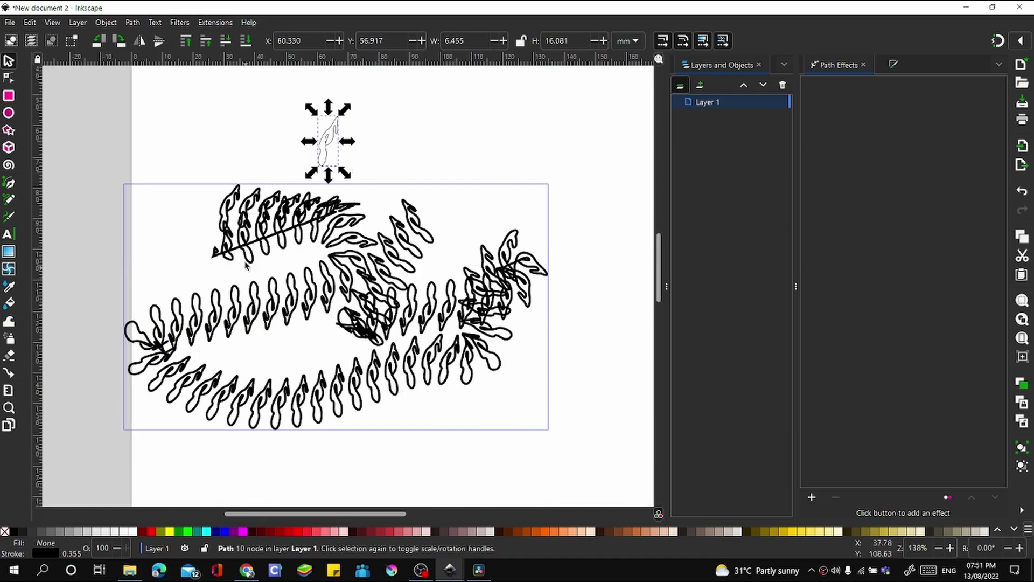
left_click(273, 237)
- Enter node editing on the curvy path, undo a trial bend, and hide the pattern effect
double_click(276, 238)
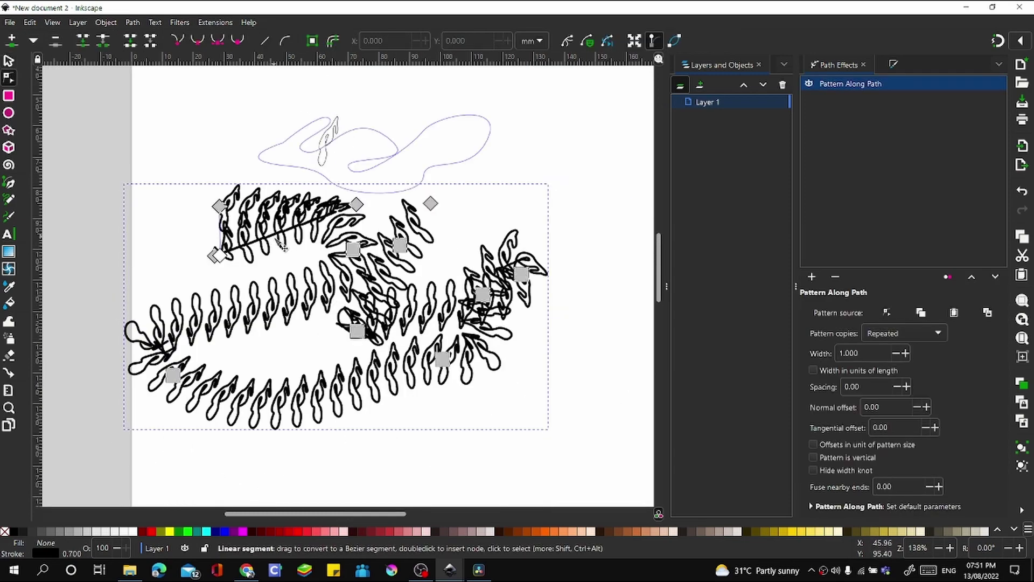
left_click_drag(280, 243, 188, 199)
key("ctrl+z")
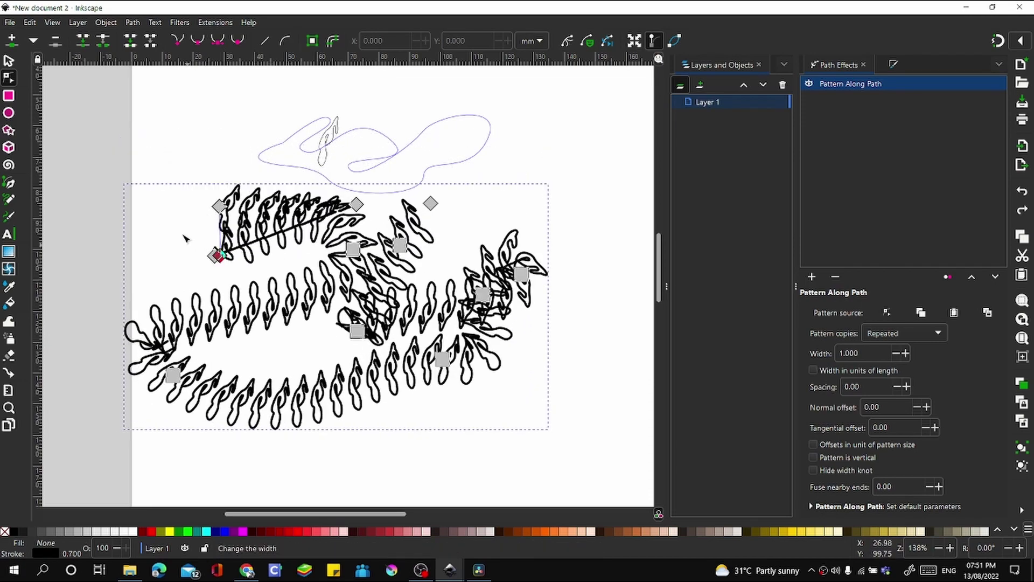
scroll(182, 214, "up", 1)
scroll(181, 214, "up", 1, "ctrl")
left_click(809, 84)
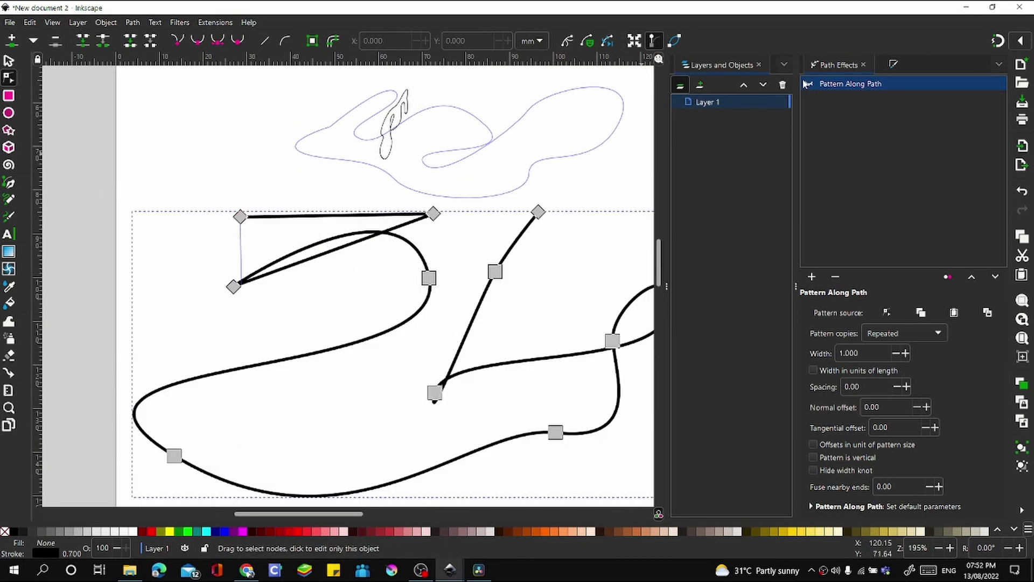
scroll(278, 262, "left", 4)
scroll(278, 261, "down", 1)
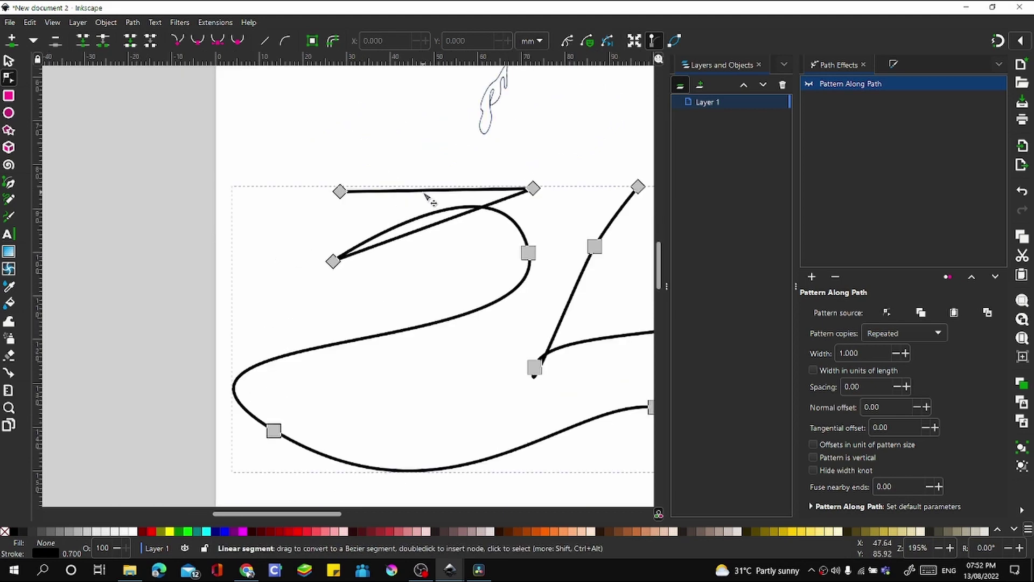
- Curve the top straight segment into an upward hook and reshape it
left_click_drag(434, 192, 508, 159)
scroll(418, 192, "down", 2, "ctrl")
left_click(476, 191)
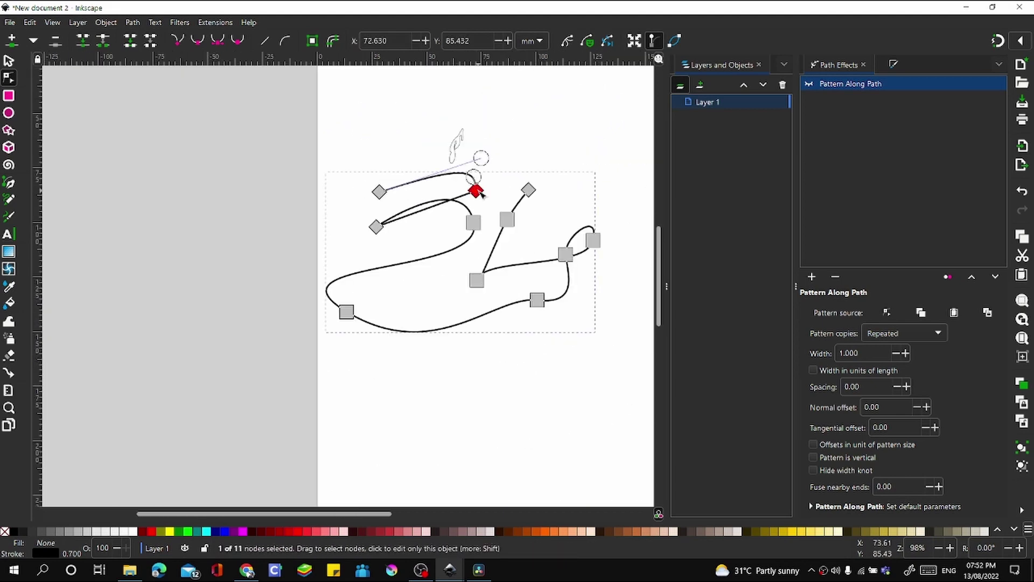
left_click_drag(476, 191, 412, 237)
scroll(411, 223, "up", 2, "ctrl")
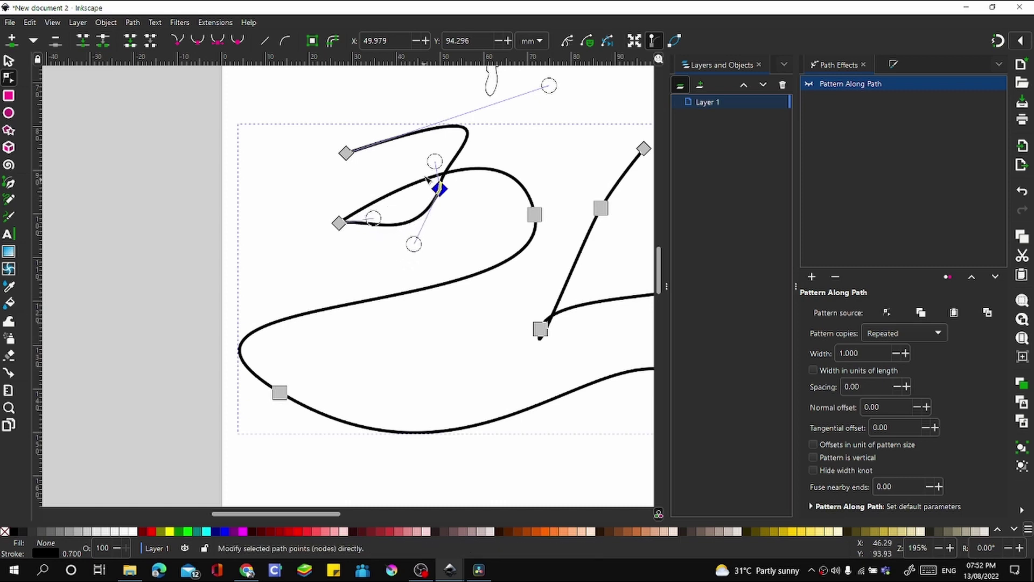
left_click_drag(435, 163, 480, 149)
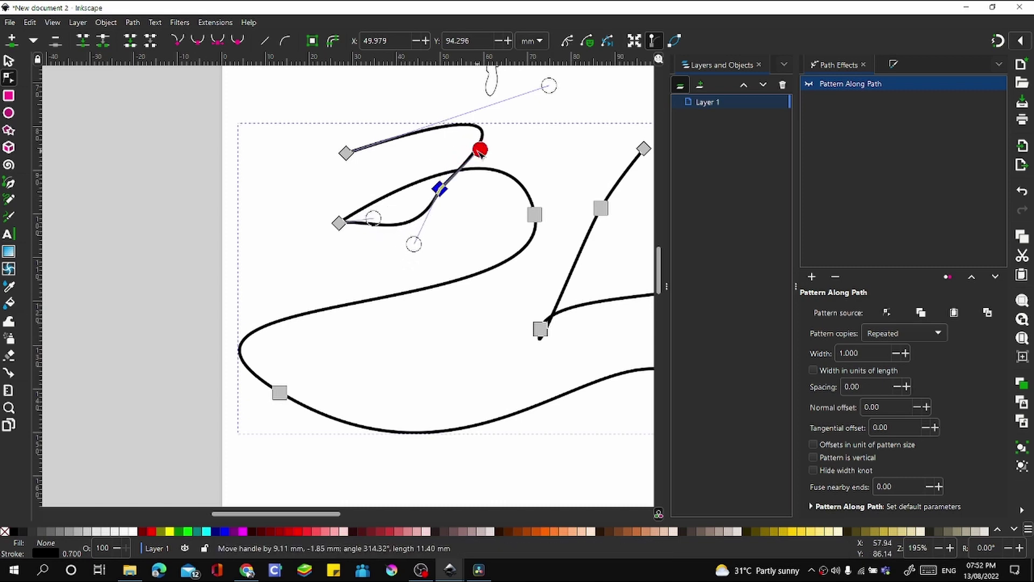
- Smooth the left segment, move the lower middle node left, and bend the upper segment
left_click(340, 222)
left_click_drag(341, 221, 275, 197)
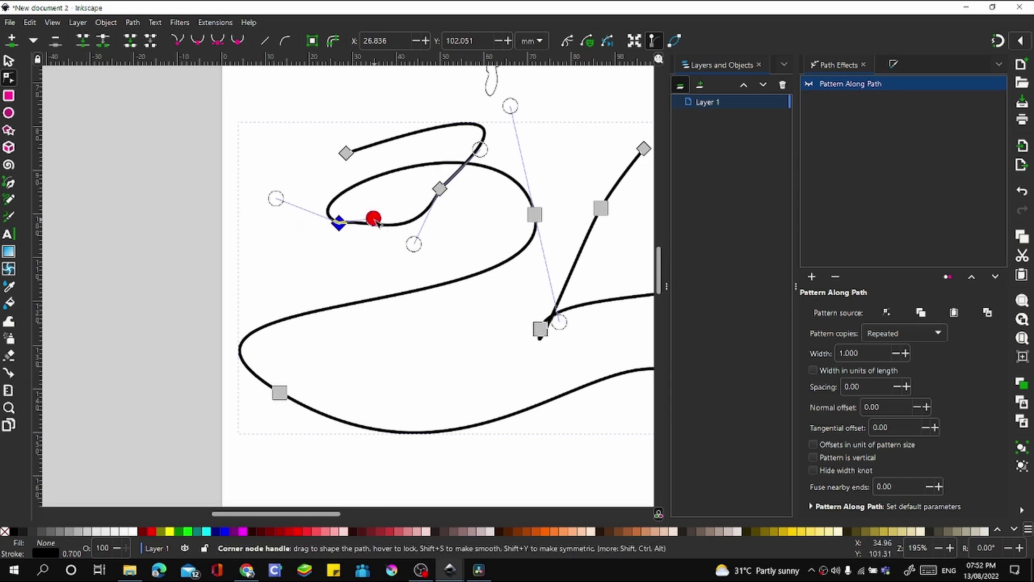
left_click_drag(373, 218, 369, 238)
scroll(259, 219, "down", 3)
scroll(349, 216, "up", 2)
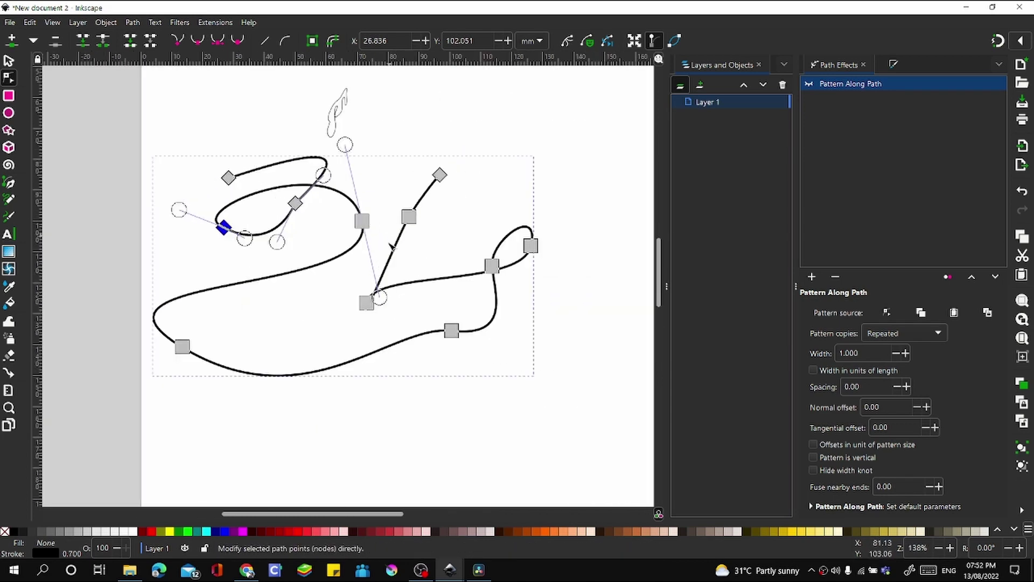
scroll(388, 251, "up", 1)
left_click_drag(359, 320, 294, 330)
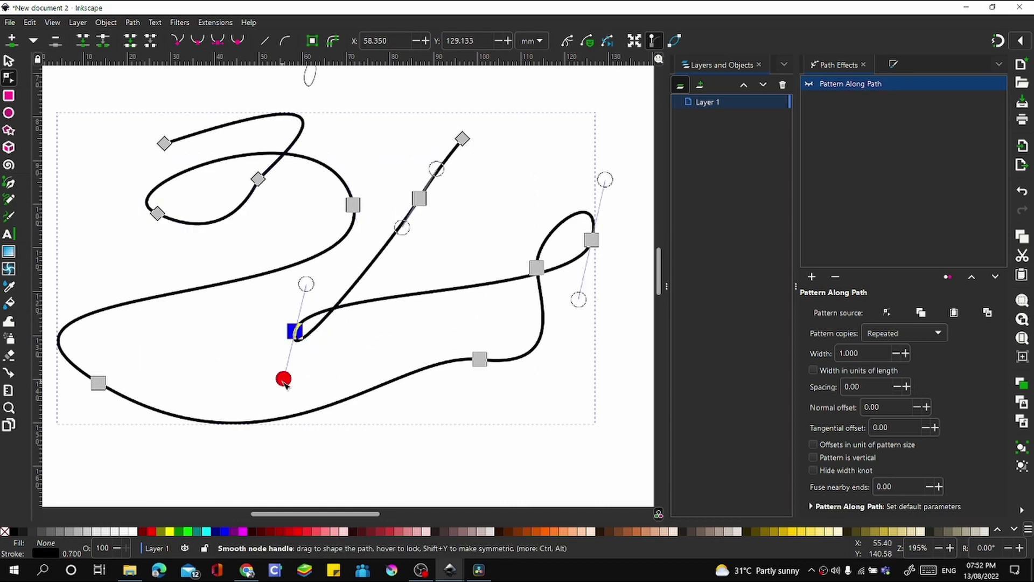
left_click_drag(281, 375, 375, 355)
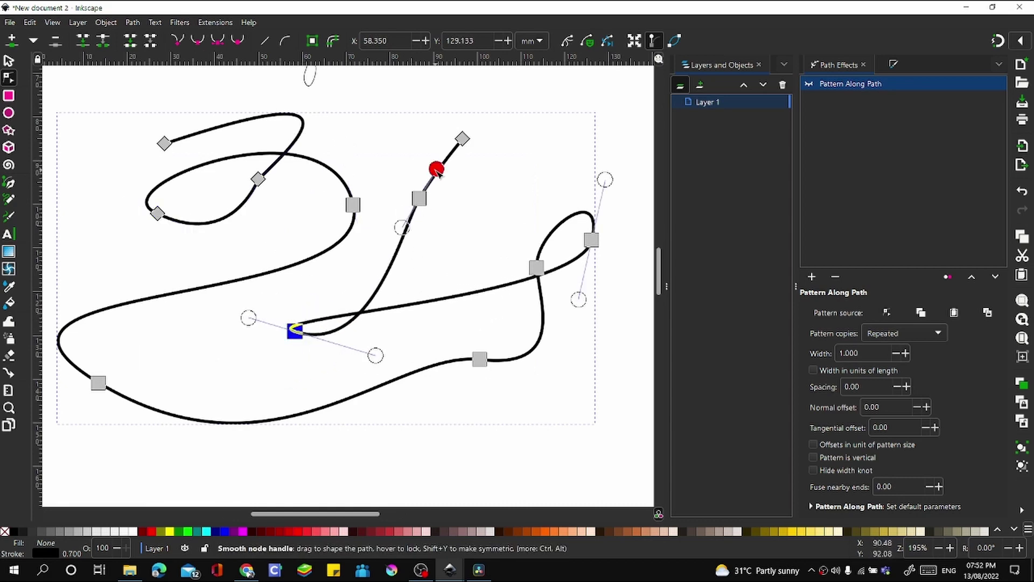
left_click_drag(437, 170, 418, 142)
left_click(392, 152)
scroll(393, 294, "down", 3)
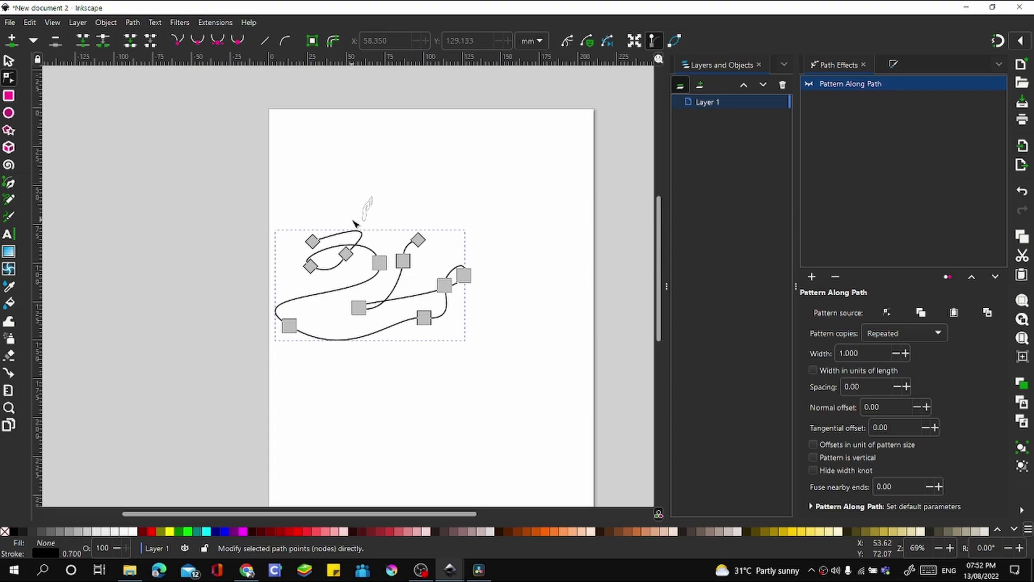
- Show the Pattern Along Path effect again and pull one leaf squiggle node up-left
left_click(808, 85)
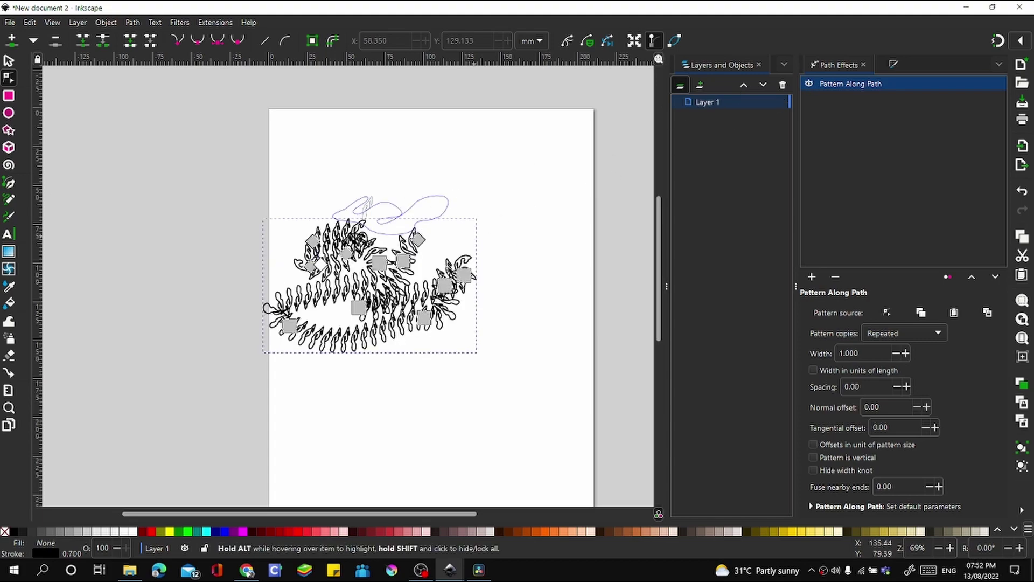
scroll(332, 167, "up", 4)
scroll(332, 167, "down", 2)
scroll(332, 168, "up", 1)
left_click(360, 127)
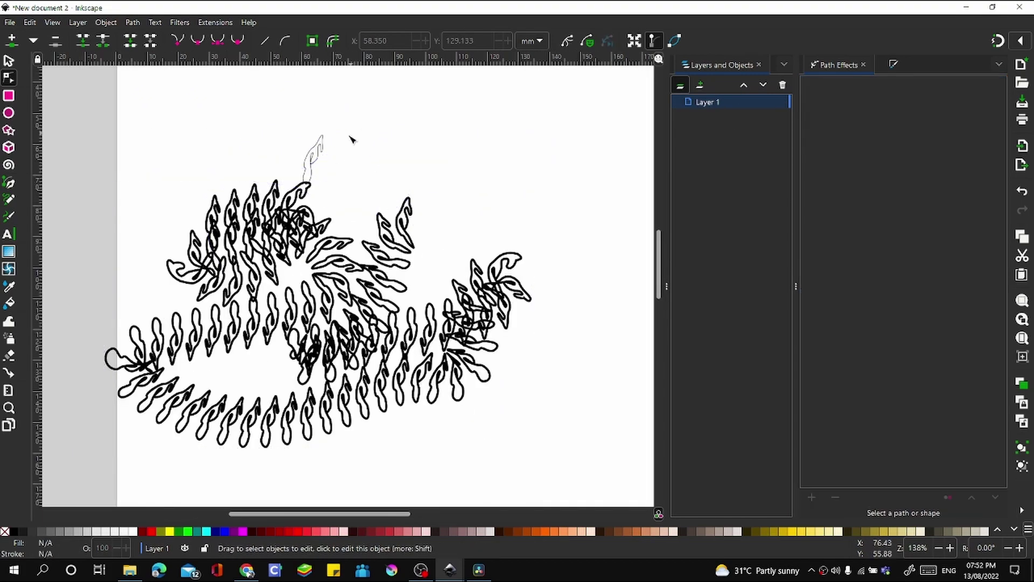
left_click(322, 147)
left_click_drag(313, 171, 302, 151)
- With the selector, drag the leaf squiggle up and to the right, then deselect it
key("s")
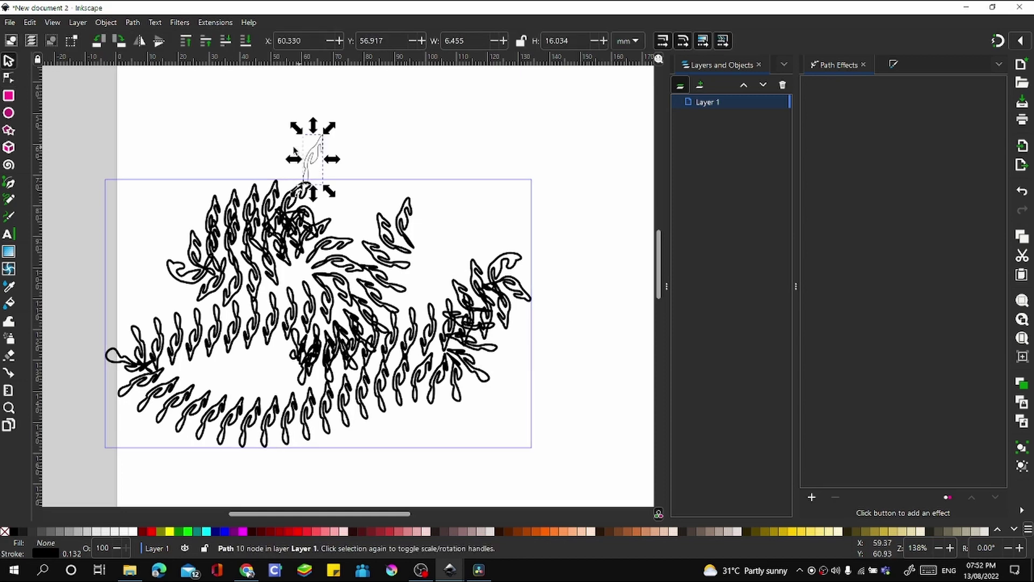
left_click(284, 150)
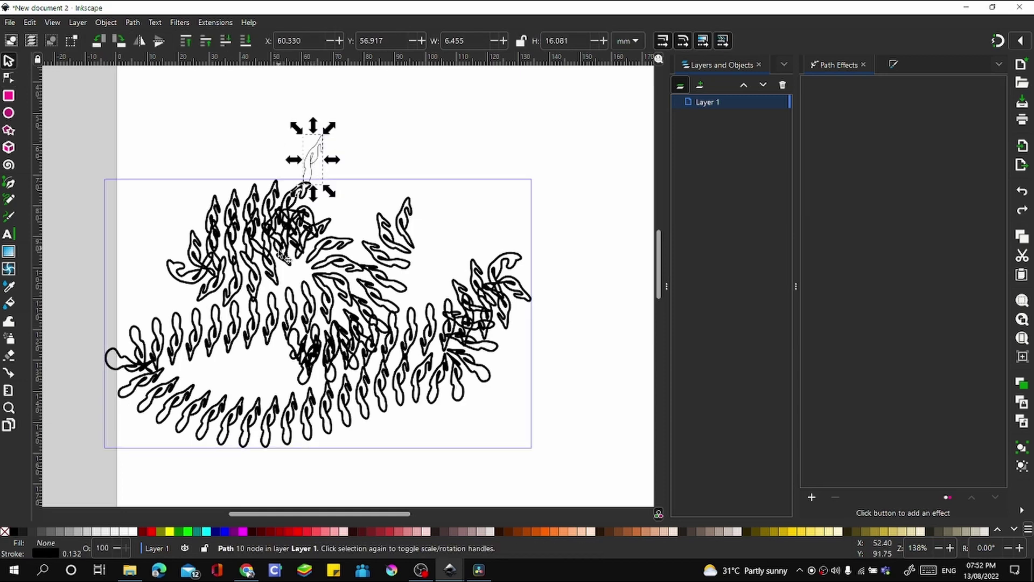
scroll(283, 257, "up", 1)
left_click(337, 258)
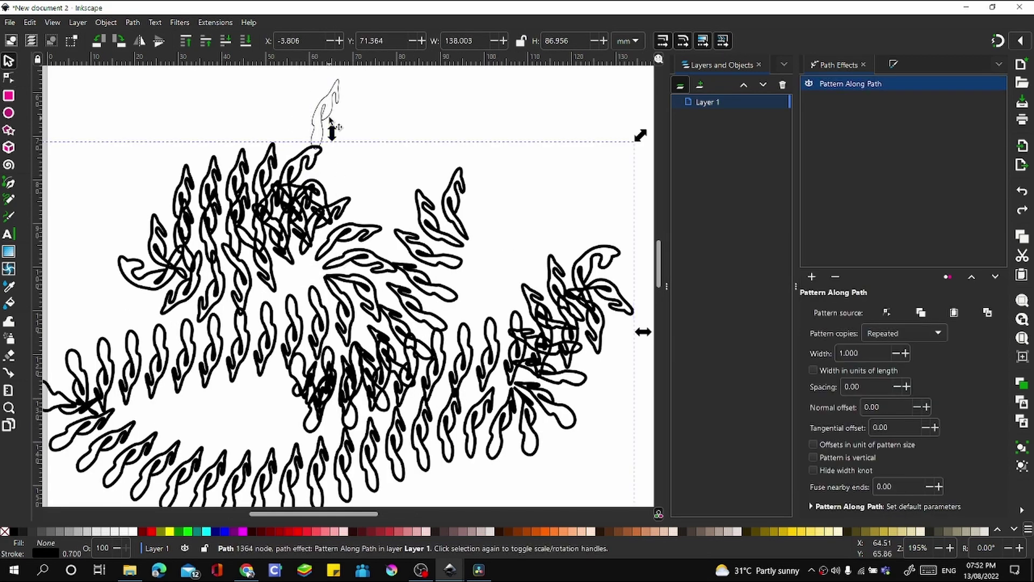
left_click(330, 123)
left_click_drag(330, 123, 434, 105)
scroll(398, 221, "down", 2)
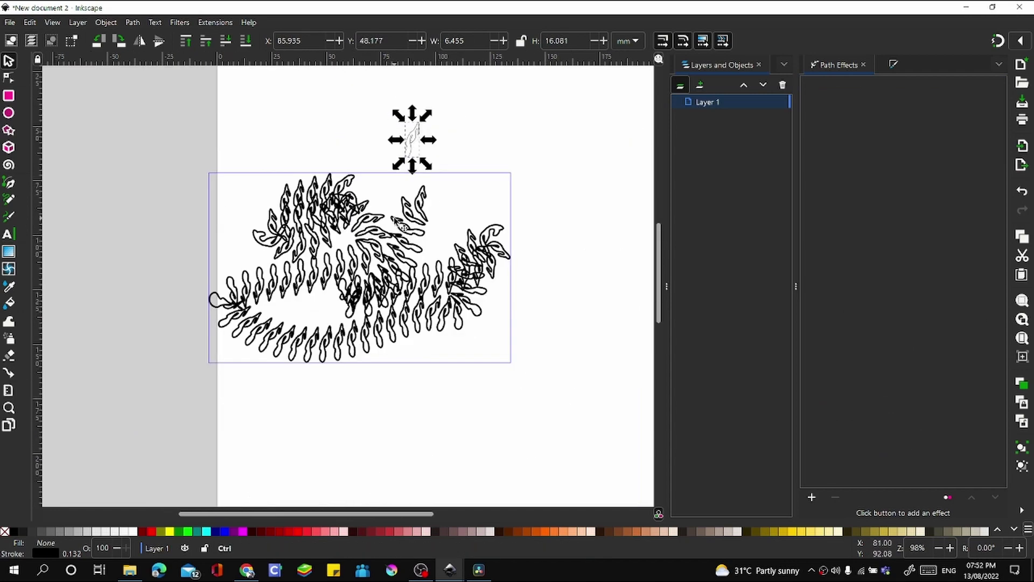
left_click(512, 174)
scroll(431, 205, "down", 1)
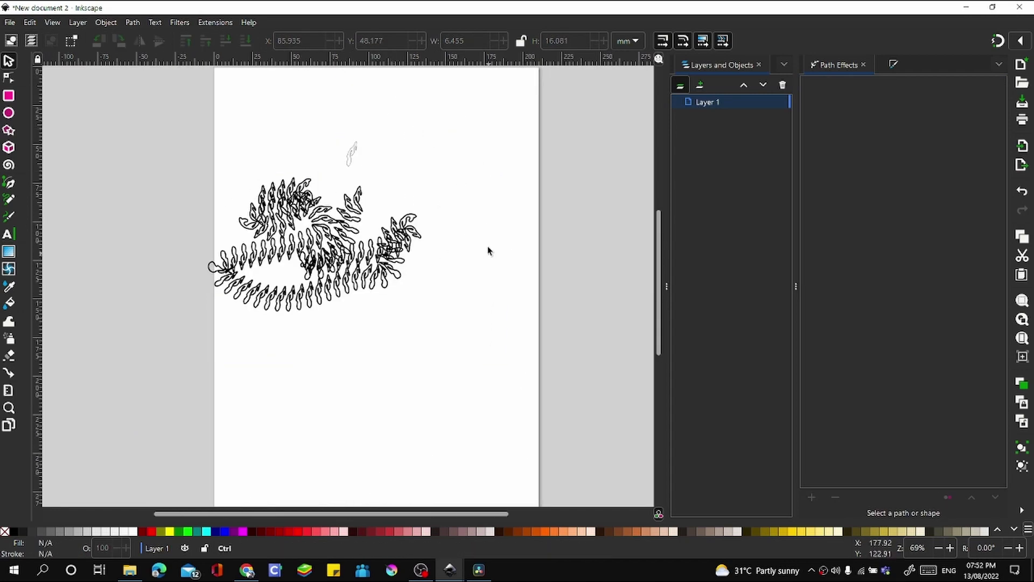
scroll(365, 173, "up", 4)
- Draw a black-stroked S-shaped curve with the Pen tool across the empty canvas
key("b")
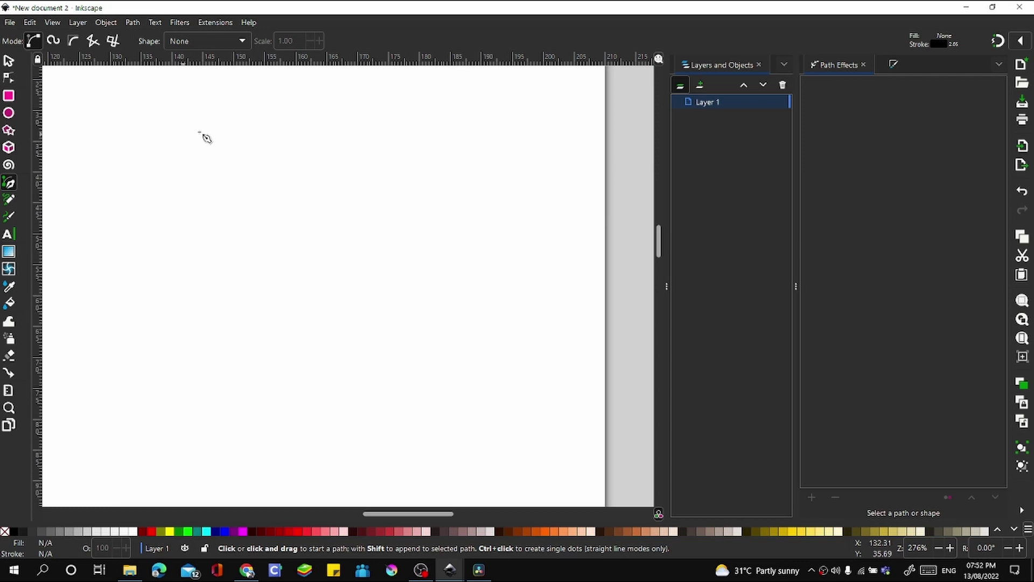
left_click(291, 120)
left_click_drag(194, 224, 346, 316)
left_click_drag(380, 361, 294, 449)
left_click_drag(104, 353, 104, 346)
double_click(129, 302)
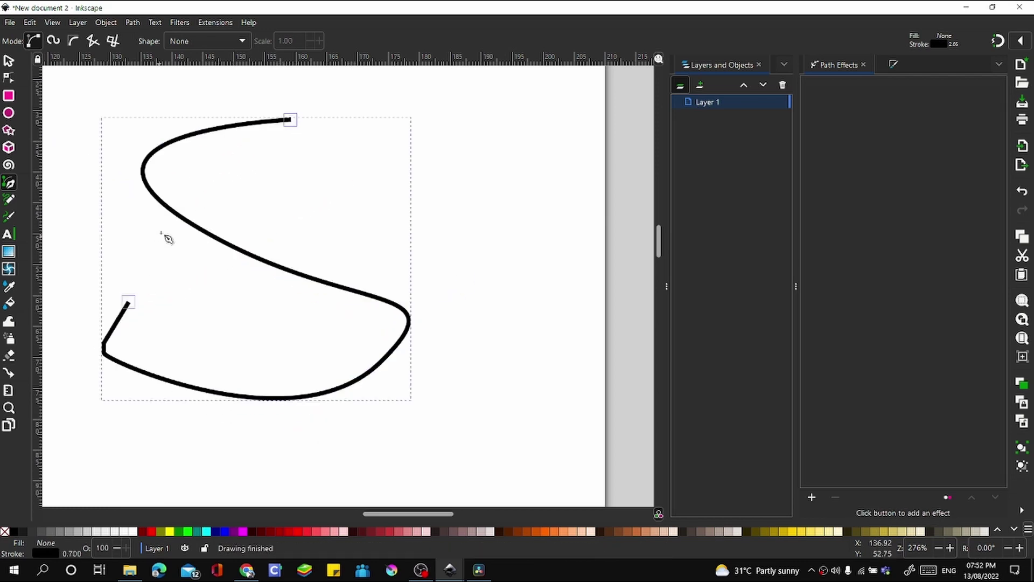
scroll(161, 232, "down", 2)
scroll(273, 154, "up", 2)
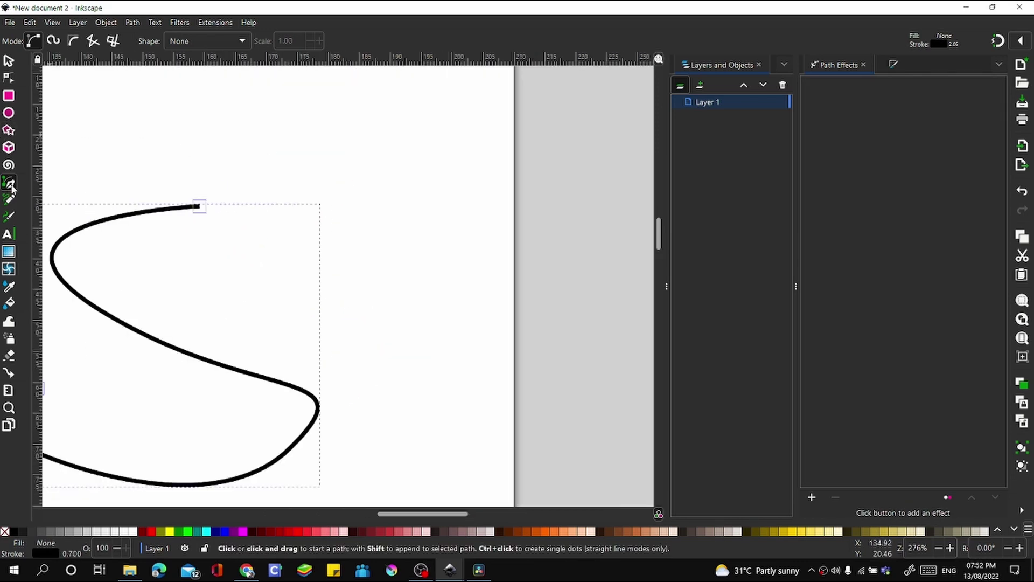
scroll(312, 168, "up", 1)
- Outline a small heart-like shape above and right of the S-curve's upper end
left_click_drag(339, 154, 383, 131)
left_click_drag(408, 169, 372, 217)
left_click_drag(293, 178, 297, 153)
left_click_drag(269, 80, 333, 96)
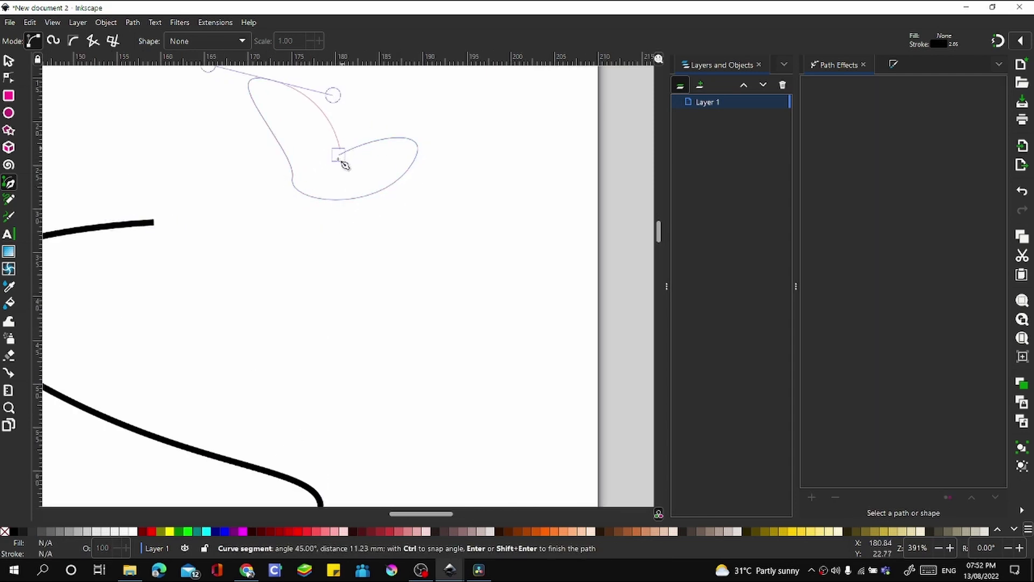
- Close the heart-like shape on its start node and return to the selector tool
left_click(339, 157)
key("s")
scroll(415, 181, "down", 2)
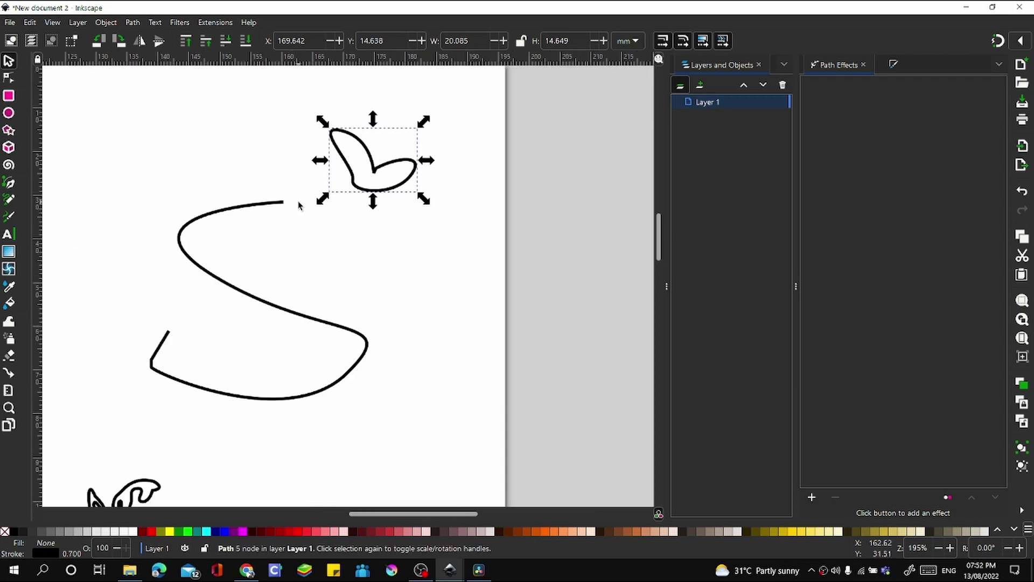
scroll(299, 204, "up", 1)
- Add Pattern Along Path to the S-curve with Repeated copies, pasting the heart as pattern
left_click(269, 203)
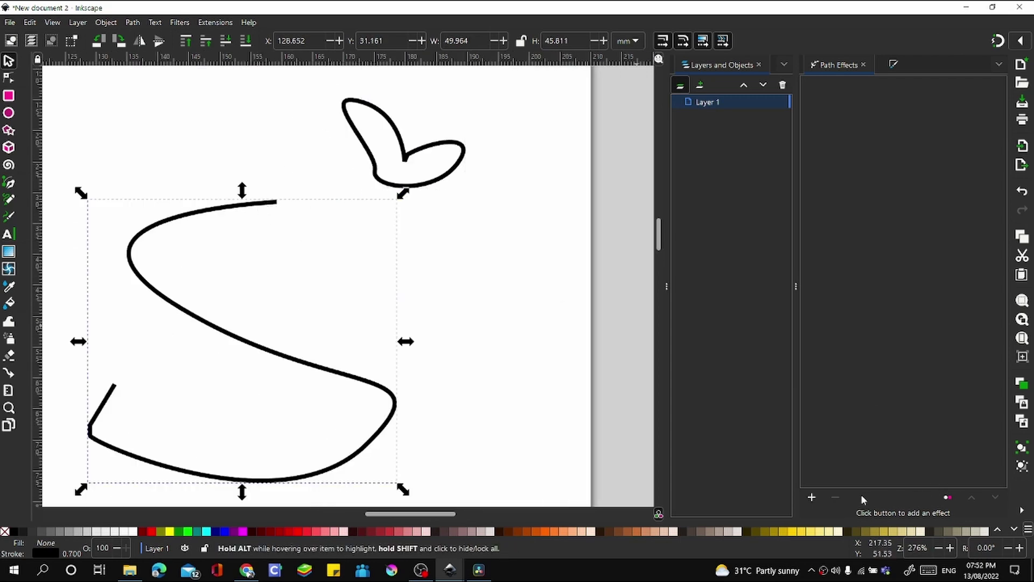
left_click(811, 497)
key("Escape")
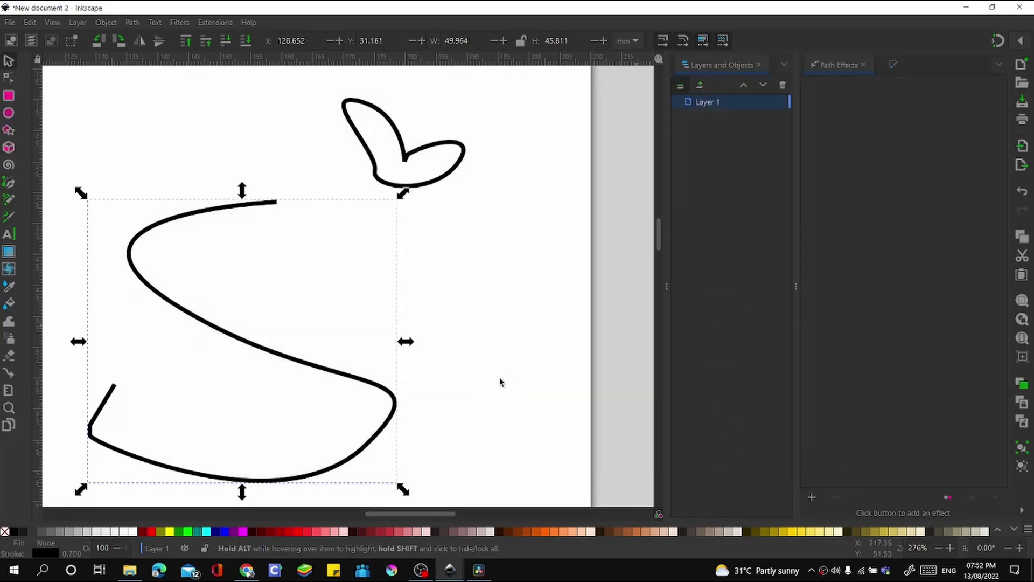
left_click(428, 311)
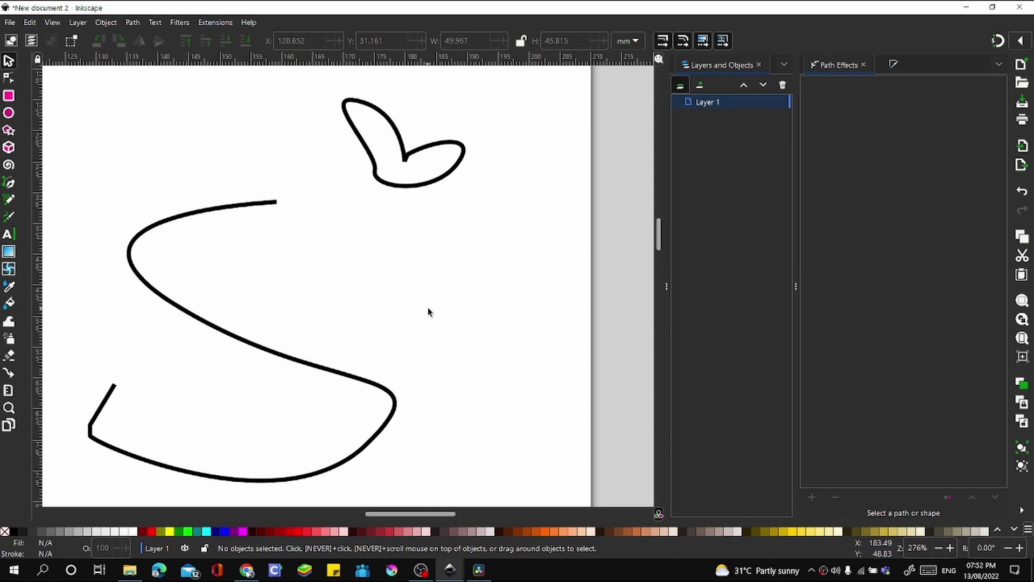
left_click(221, 207)
left_click(876, 334)
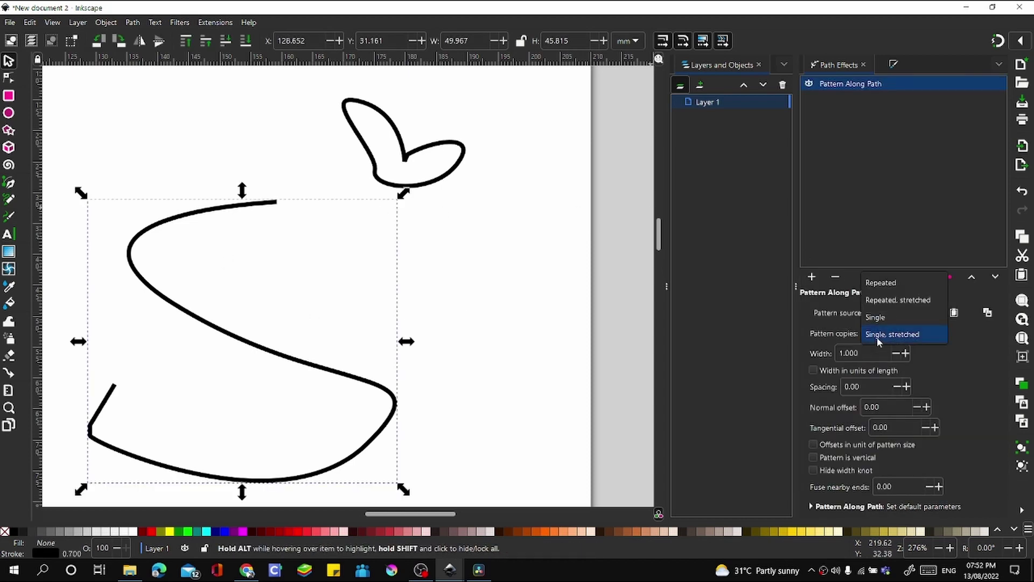
left_click(881, 285)
left_click(987, 314)
- Scale down the heart-like source shape so its repeated copies get smaller
scroll(481, 289, "down", 3)
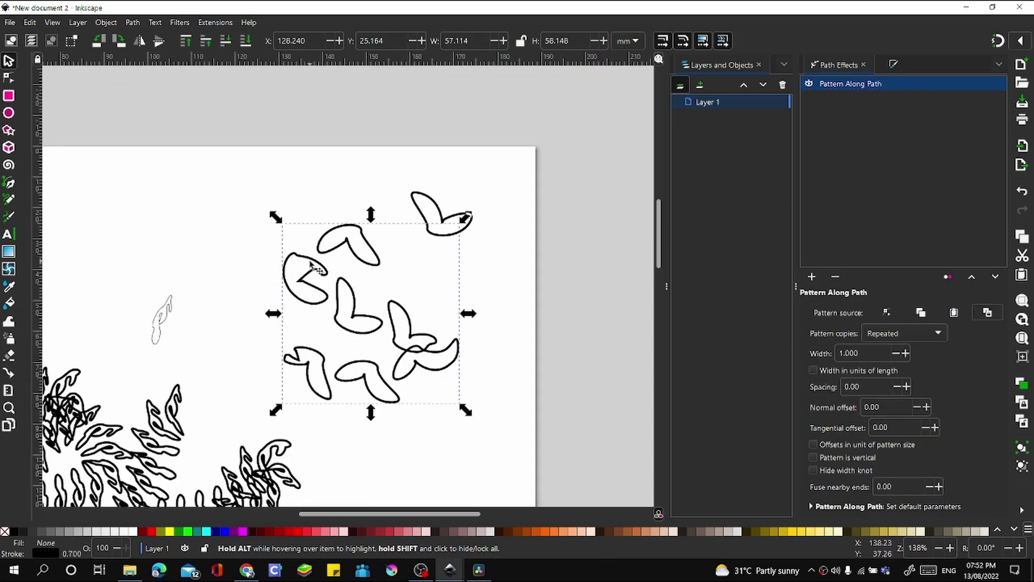
scroll(474, 210, "up", 2)
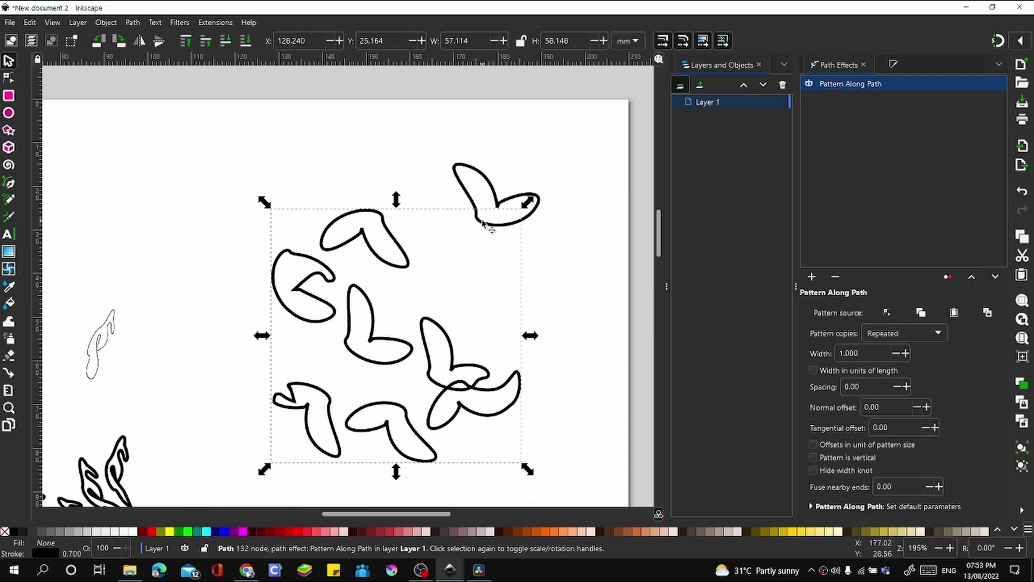
left_click(473, 204)
left_click_drag(545, 228, 495, 200)
- Rotate the heart-like source shape by about 49 degrees
scroll(491, 174, "up", 1)
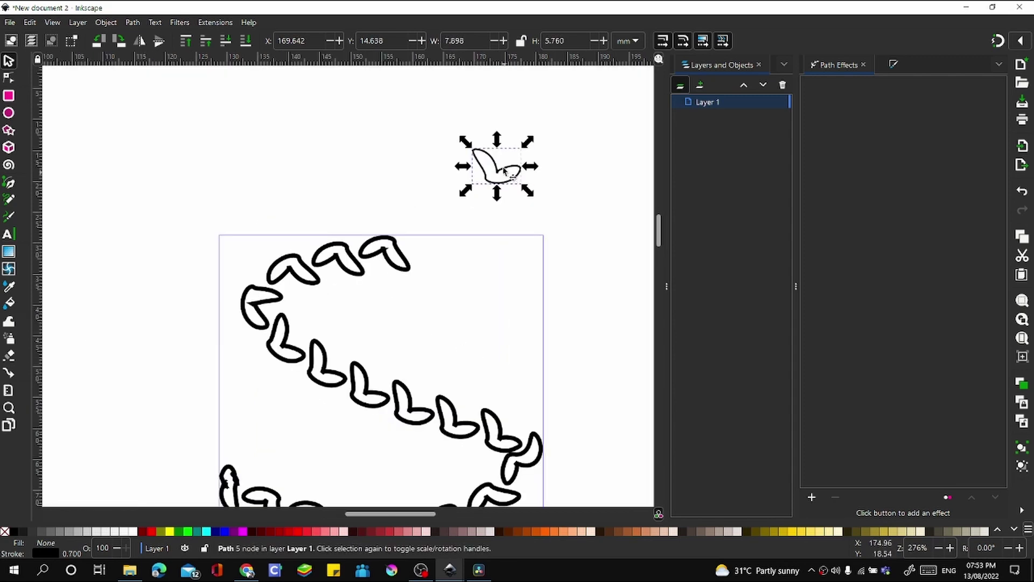
left_click(505, 171)
left_click_drag(526, 142, 414, 184)
scroll(396, 196, "down", 2)
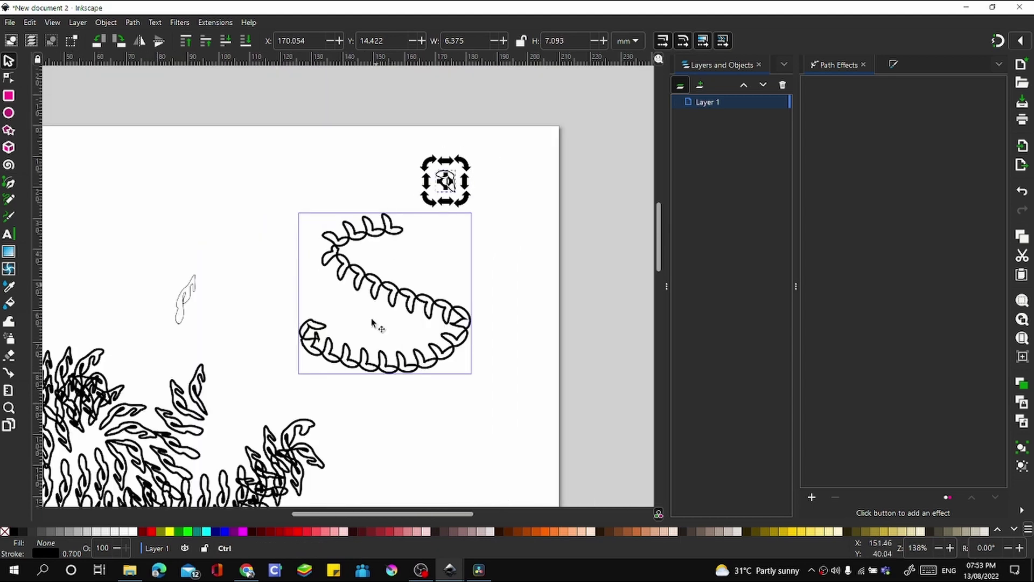
scroll(357, 378, "up", 1)
scroll(408, 211, "down", 2)
scroll(407, 238, "up", 2)
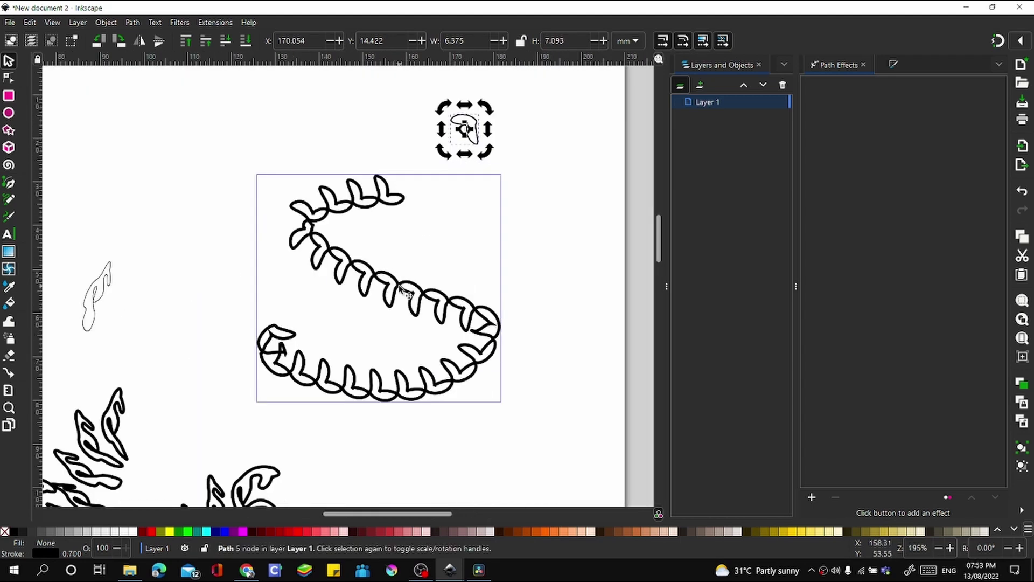
- Raise the S-curve's Pattern Along Path spacing to 2.40, then deselect it
left_click(407, 294)
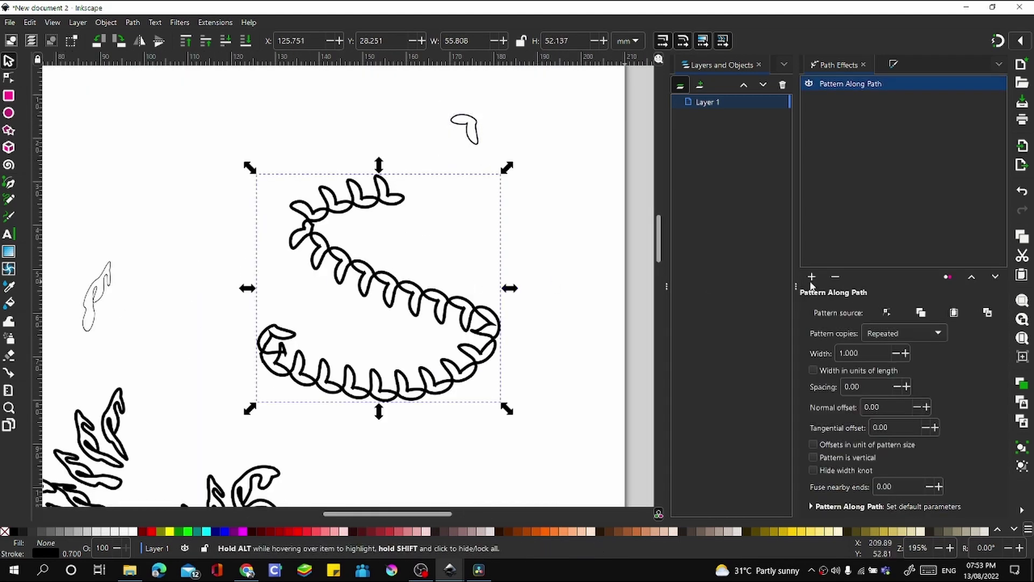
left_click(907, 387)
left_click(909, 389)
left_click(908, 388)
left_click(908, 388)
left_click(908, 388)
left_click(909, 388)
left_click(909, 388)
left_click(909, 388)
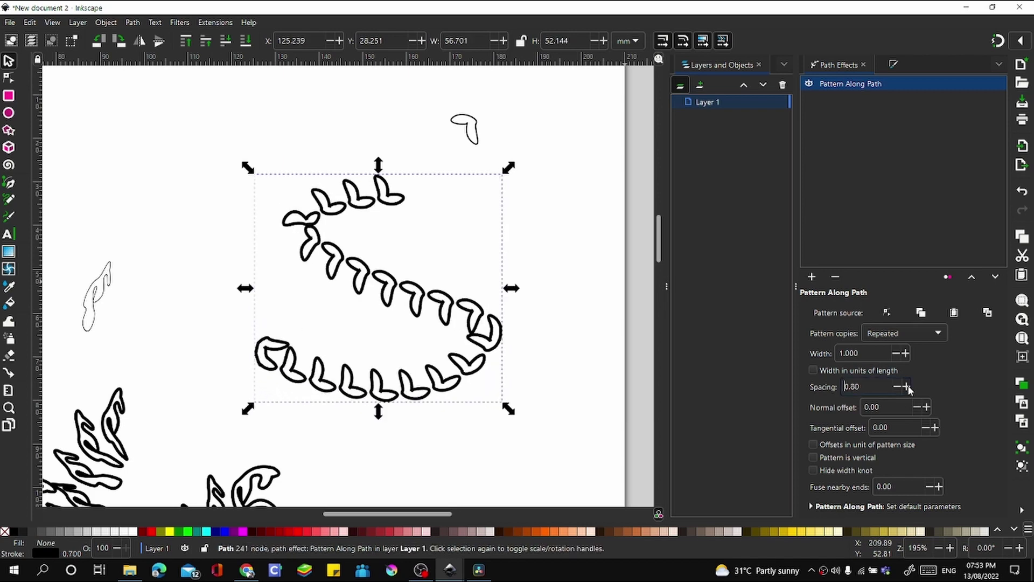
left_click(907, 387)
left_click(907, 387)
left_click(485, 239)
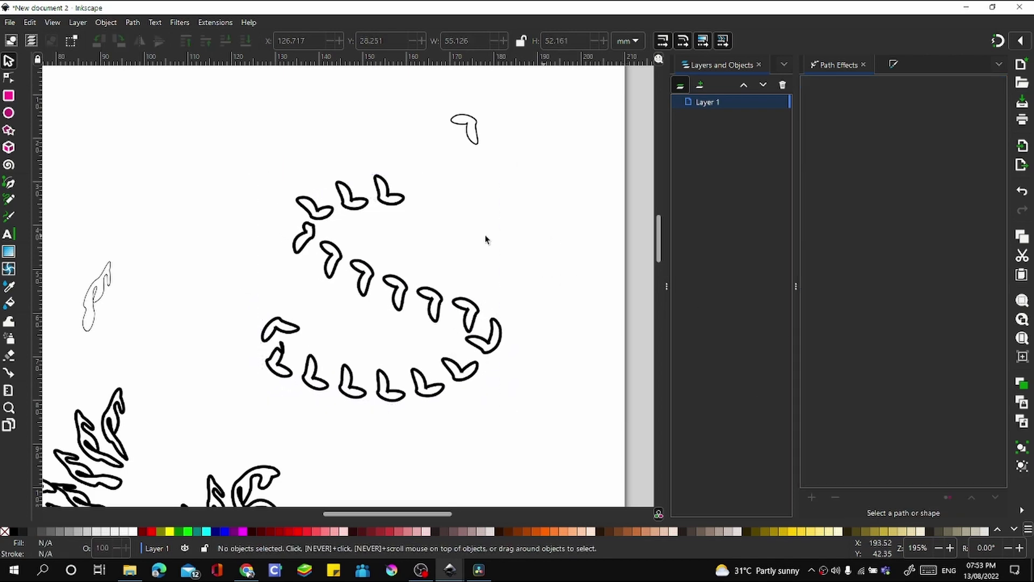
scroll(478, 337, "down", 1)
scroll(366, 315, "up", 1)
- Drag the S-curve's start node and a neighbouring lower node leftward, then deselect the curve
double_click(360, 391)
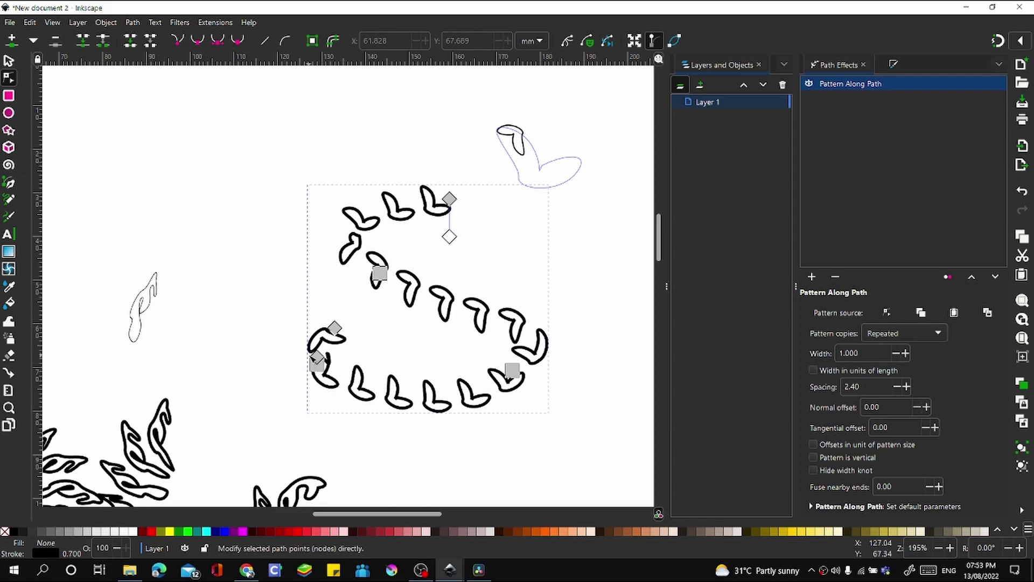
left_click_drag(334, 328, 265, 323)
left_click_drag(317, 357, 349, 415)
left_click(260, 260)
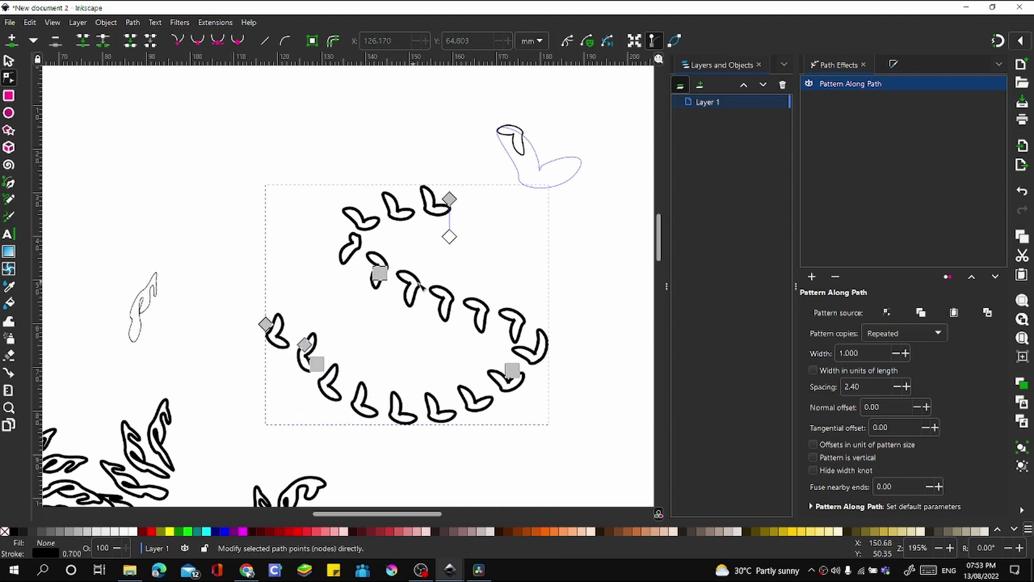
key("s")
left_click(559, 286)
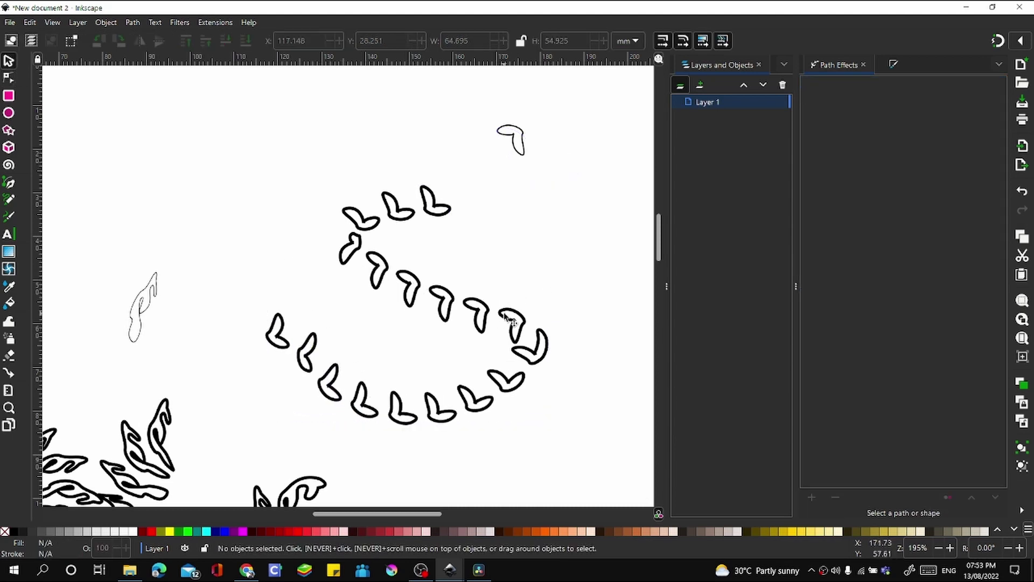